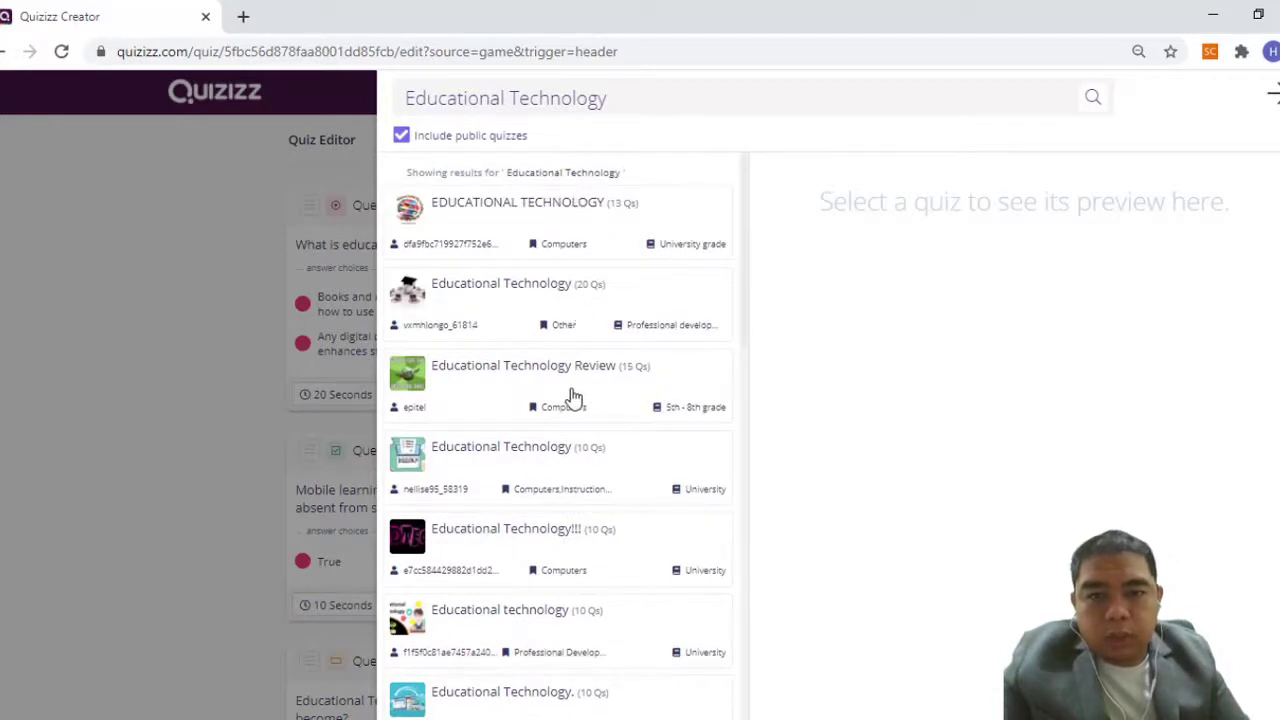
Preview the 13-question EDUCATIONAL TECHNOLOGY quiz from the search results and look through its questions.
{"action": "left_click", "coordinate": [585, 206]}
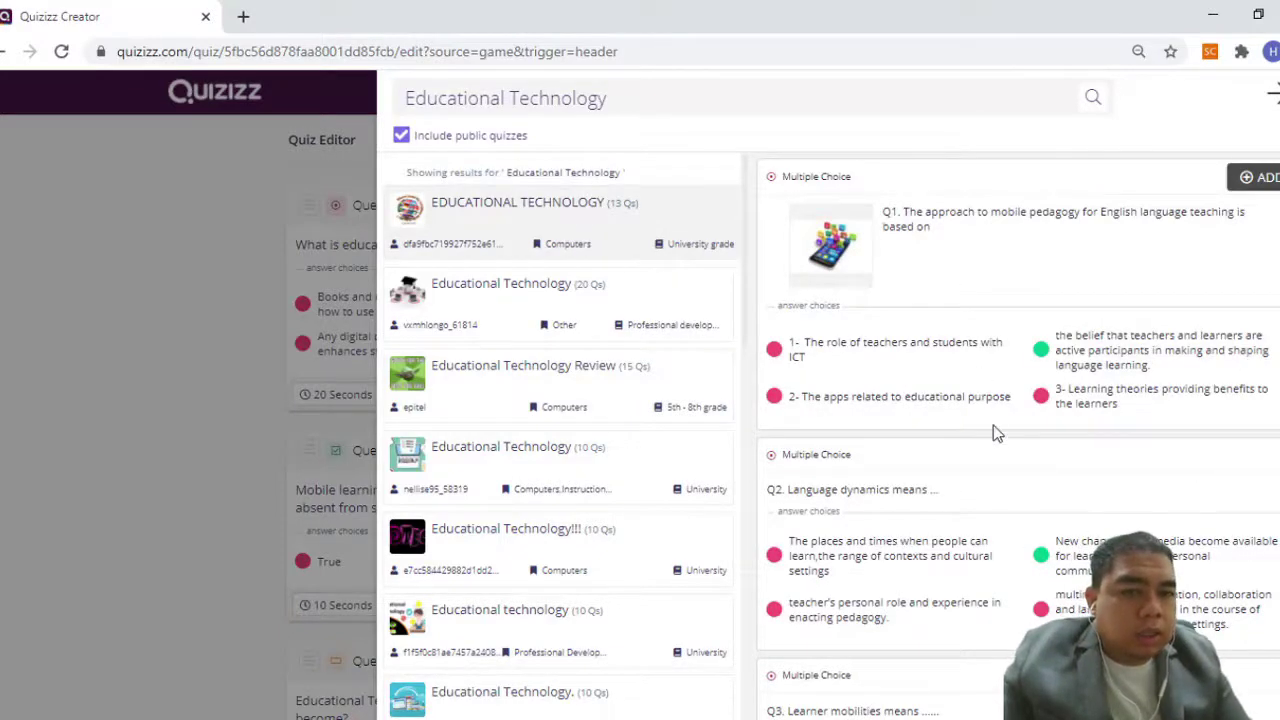
{"action": "scroll", "coordinate": [995, 432], "scroll_direction": "down", "scroll_amount": 2}
{"action": "scroll", "coordinate": [994, 451], "scroll_direction": "down", "scroll_amount": 2}
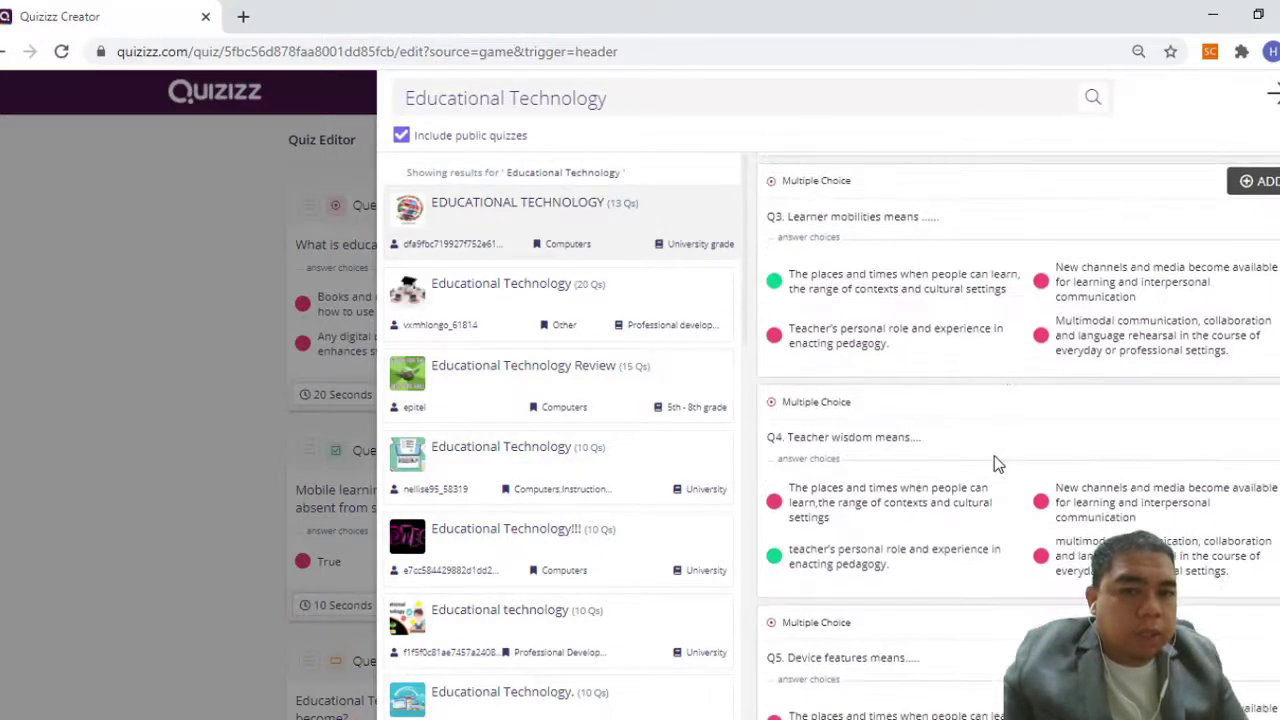
{"action": "scroll", "coordinate": [992, 470], "scroll_direction": "down", "scroll_amount": 2}
{"action": "scroll", "coordinate": [990, 479], "scroll_direction": "down", "scroll_amount": 5}
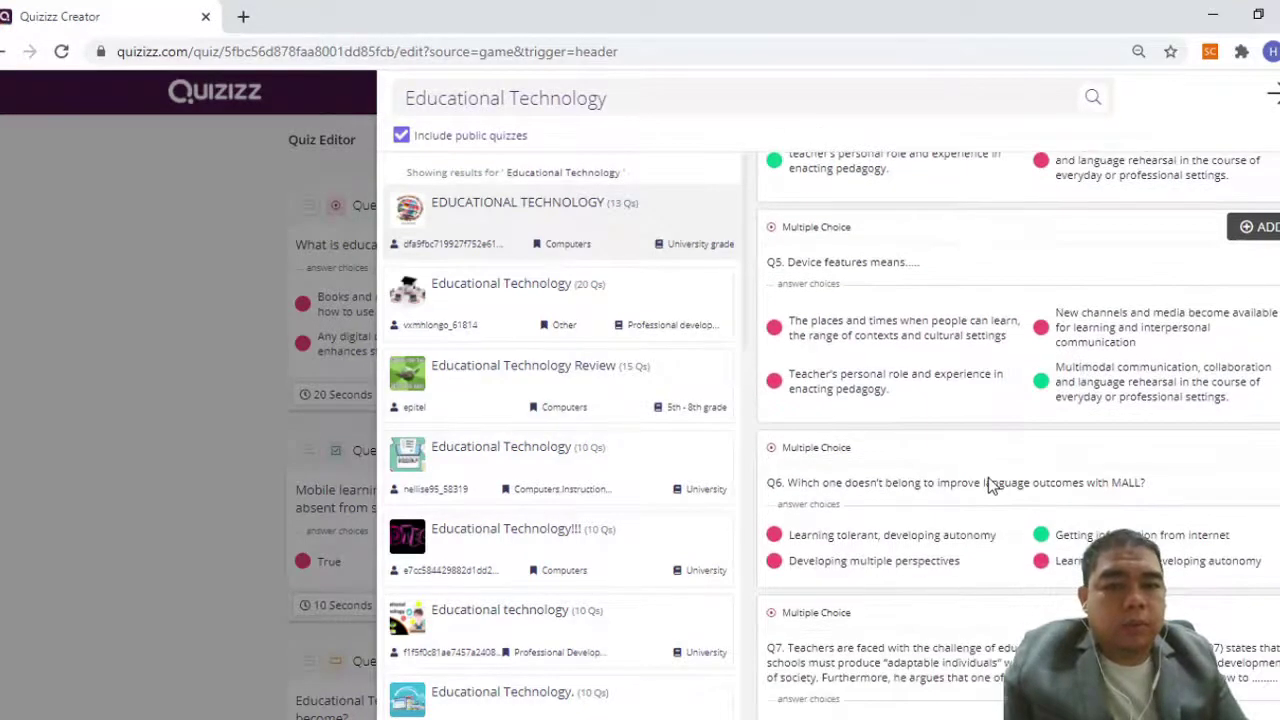
{"action": "scroll", "coordinate": [988, 478], "scroll_direction": "down", "scroll_amount": 8}
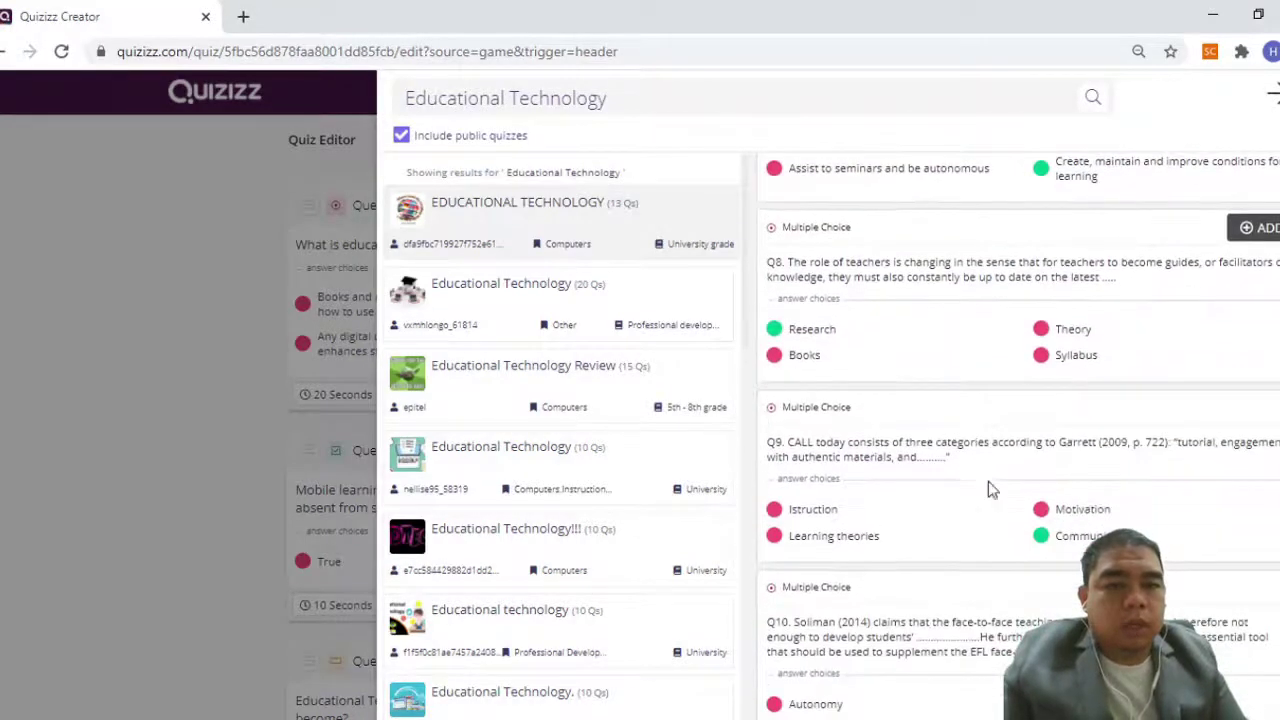
{"action": "scroll", "coordinate": [988, 510], "scroll_direction": "down", "scroll_amount": 2}
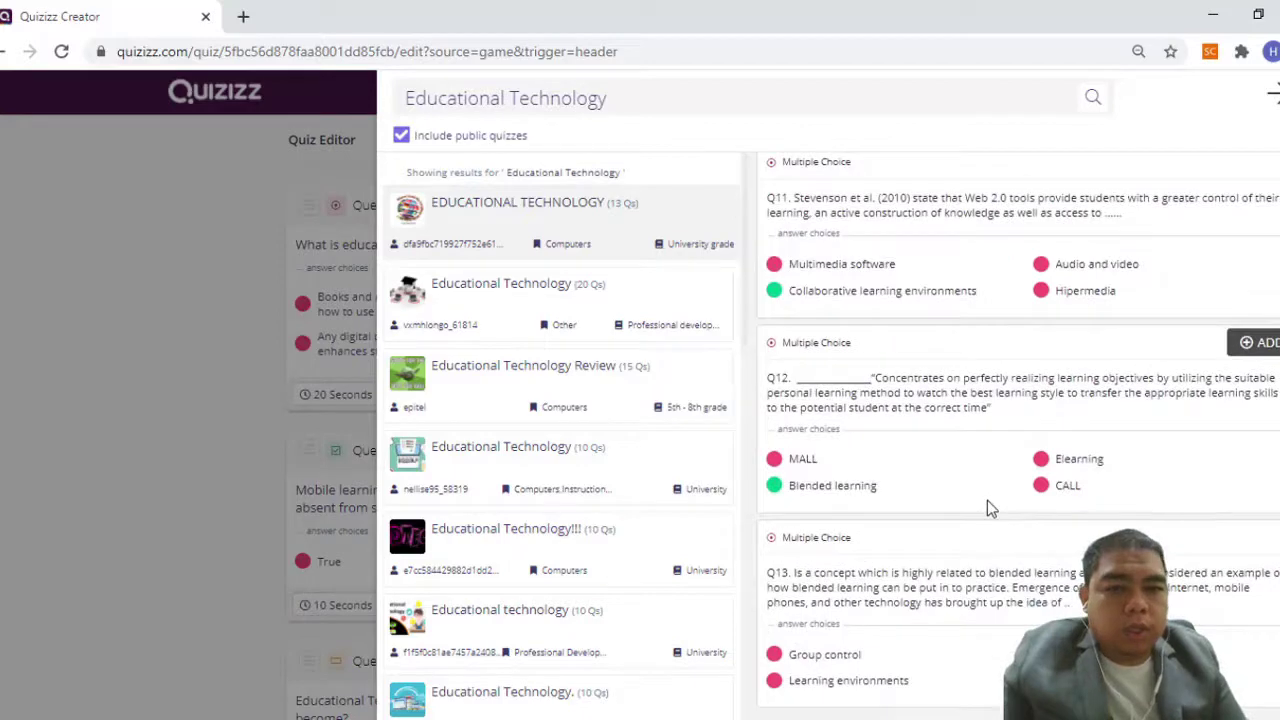
{"action": "scroll", "coordinate": [987, 505], "scroll_direction": "up", "scroll_amount": 10}
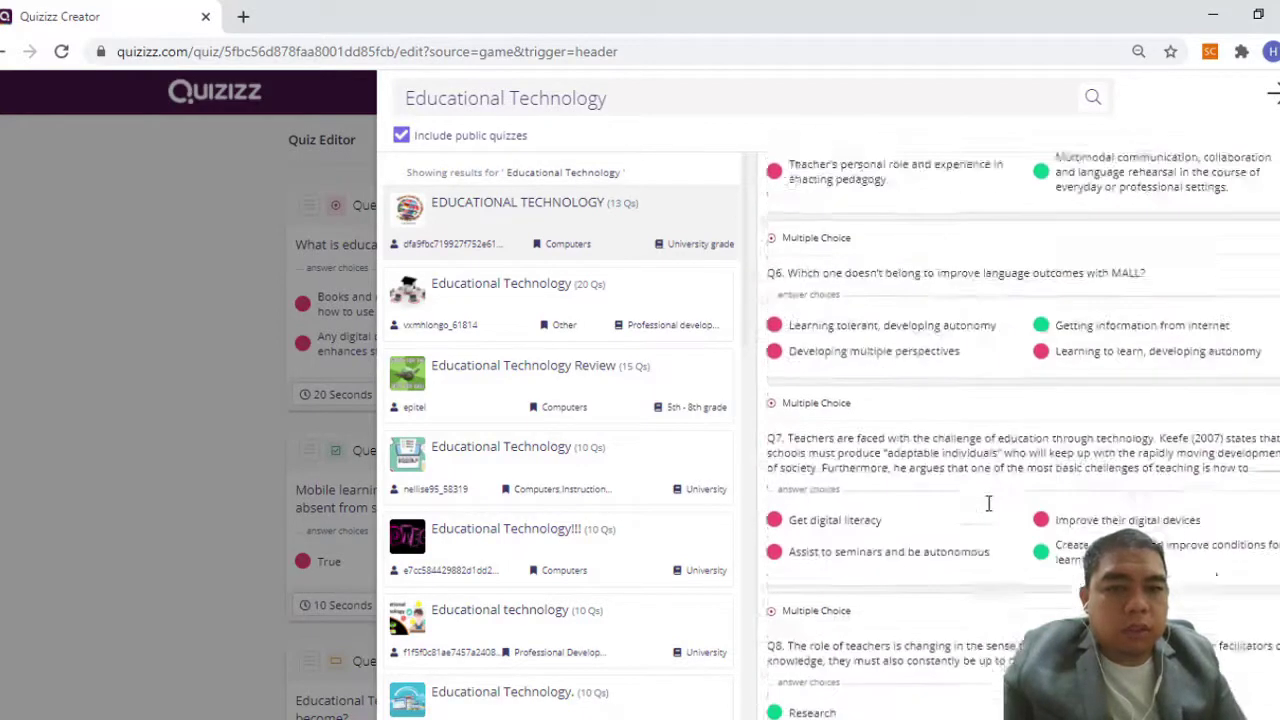
{"action": "scroll", "coordinate": [988, 503], "scroll_direction": "up", "scroll_amount": 4}
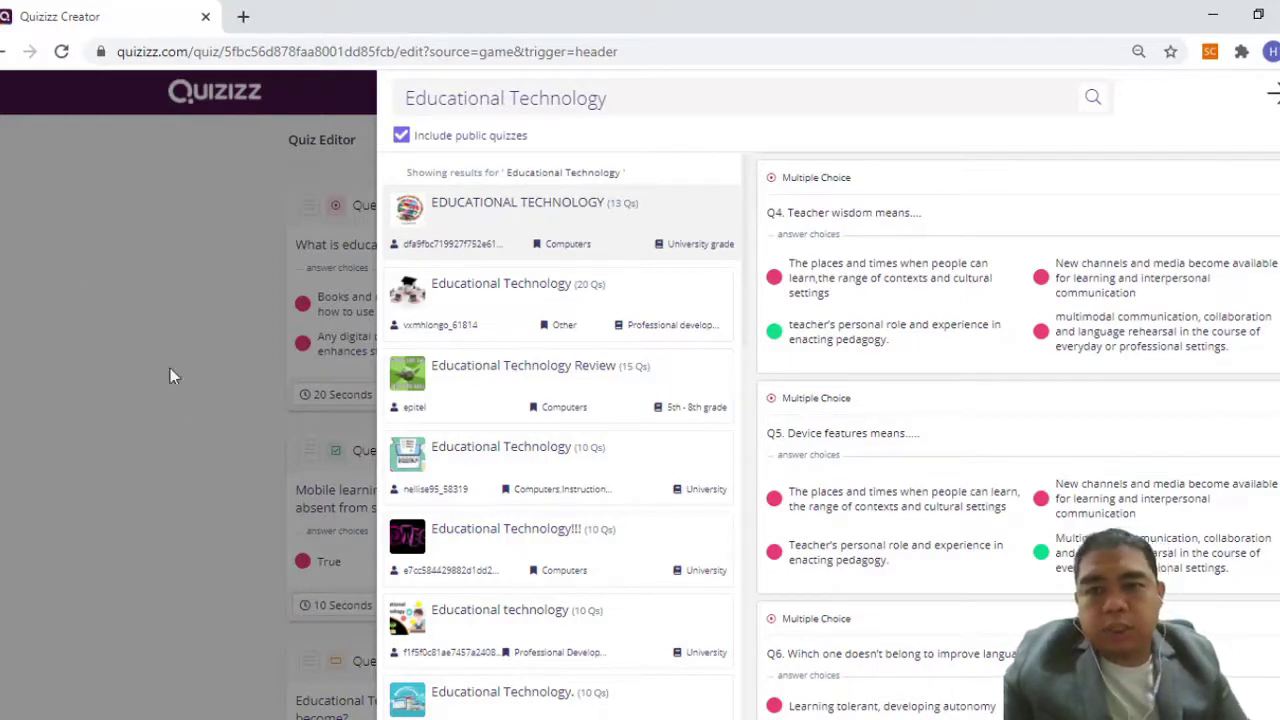
Add Q7, about teachers facing the challenge of education through technology, to the quiz and close the question search.
{"action": "scroll", "coordinate": [1045, 490], "scroll_direction": "down", "scroll_amount": 2}
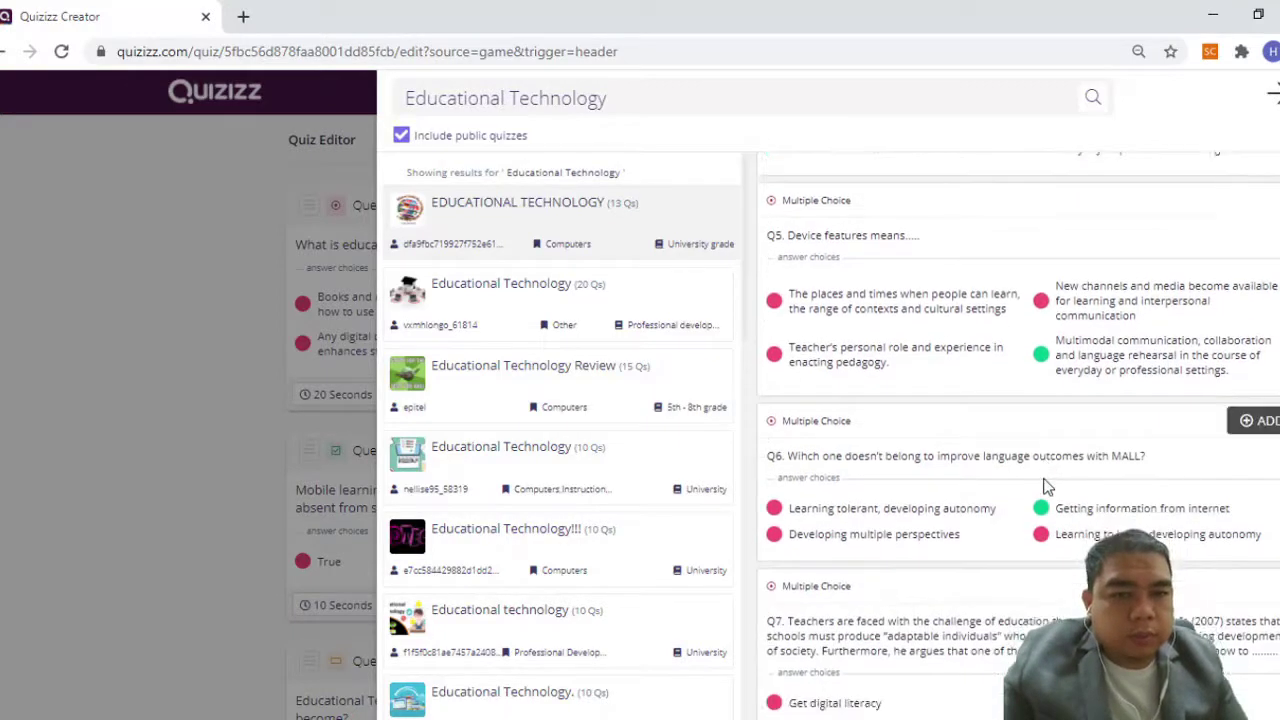
{"action": "scroll", "coordinate": [1045, 492], "scroll_direction": "down", "scroll_amount": 1}
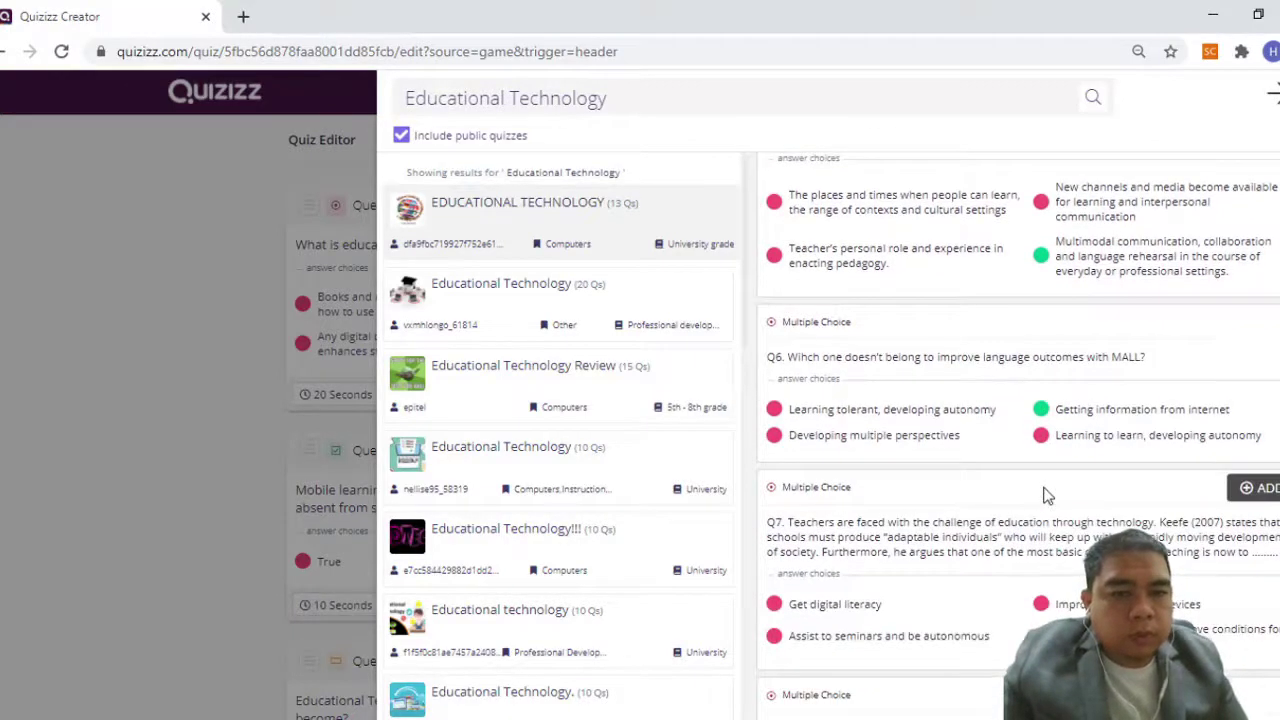
{"action": "scroll", "coordinate": [1045, 494], "scroll_direction": "down", "scroll_amount": 2}
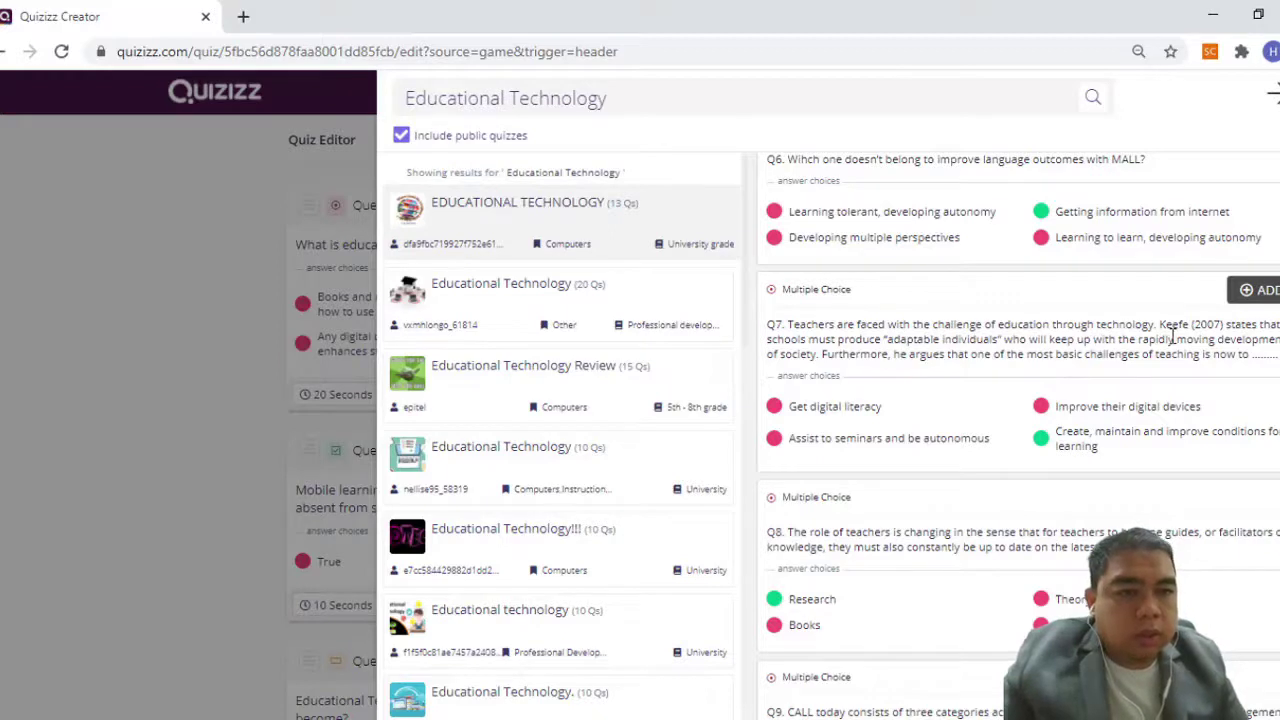
{"action": "left_click", "coordinate": [1262, 291]}
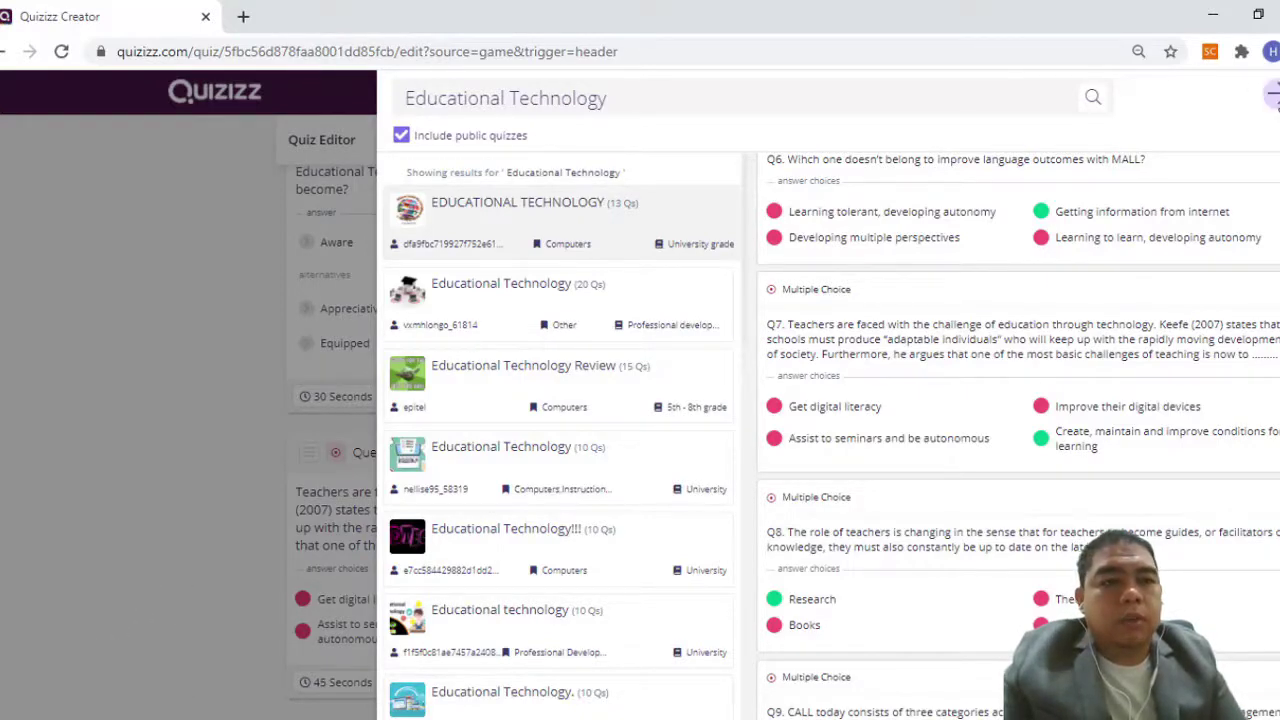
{"action": "left_click", "coordinate": [1272, 95]}
Review the imported Question 4 in the quiz and examine its text and answer options in the question editor.
{"action": "scroll", "coordinate": [109, 414], "scroll_direction": "down", "scroll_amount": 2}
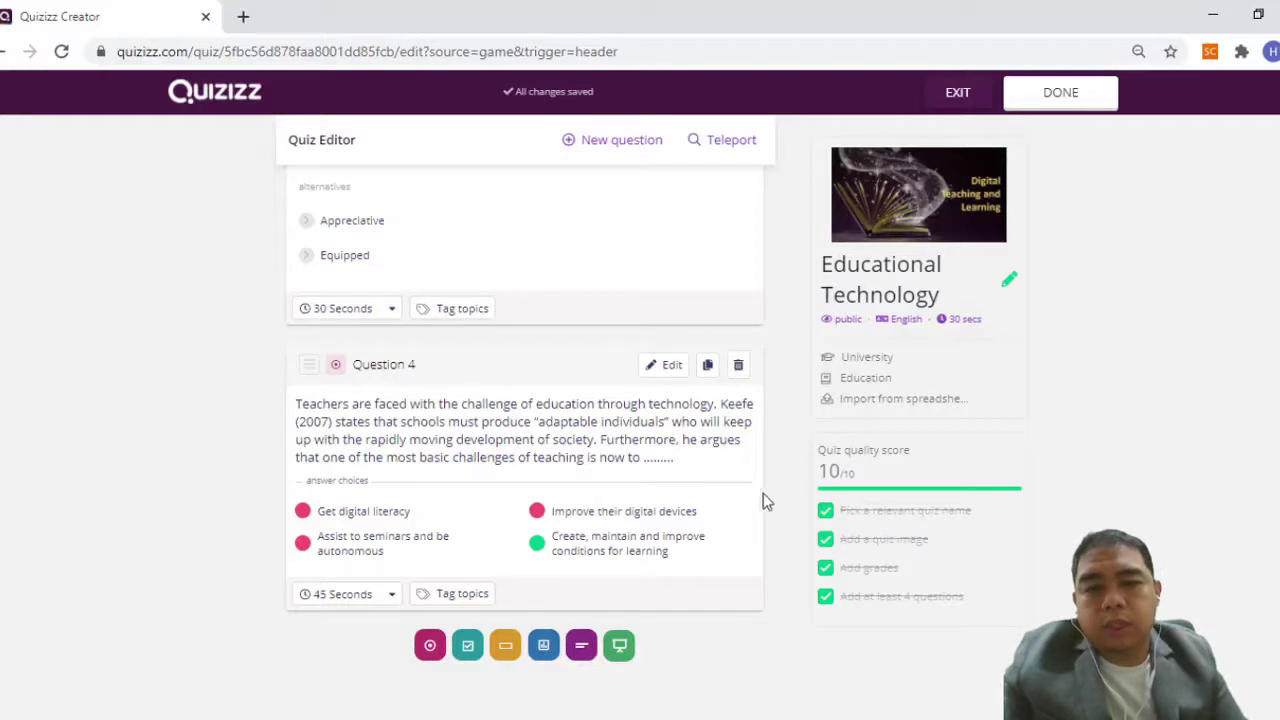
{"action": "scroll", "coordinate": [171, 457], "scroll_direction": "up", "scroll_amount": 2}
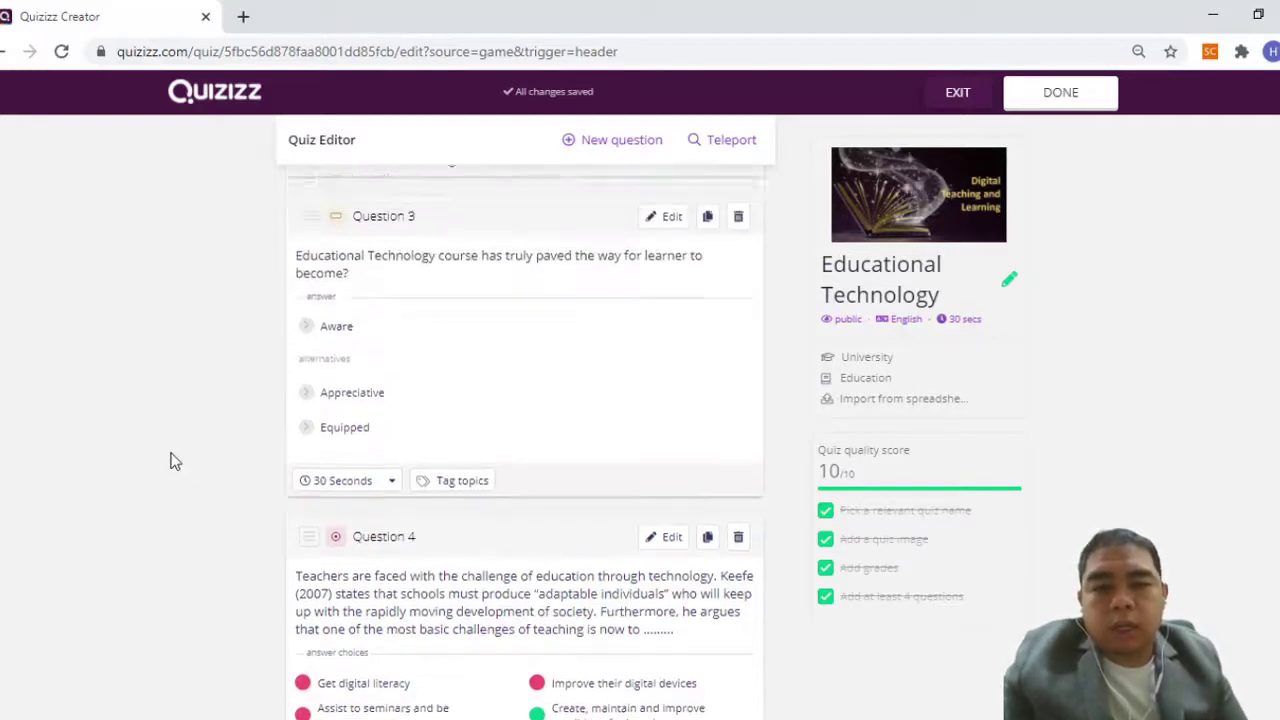
{"action": "scroll", "coordinate": [171, 457], "scroll_direction": "down", "scroll_amount": 2}
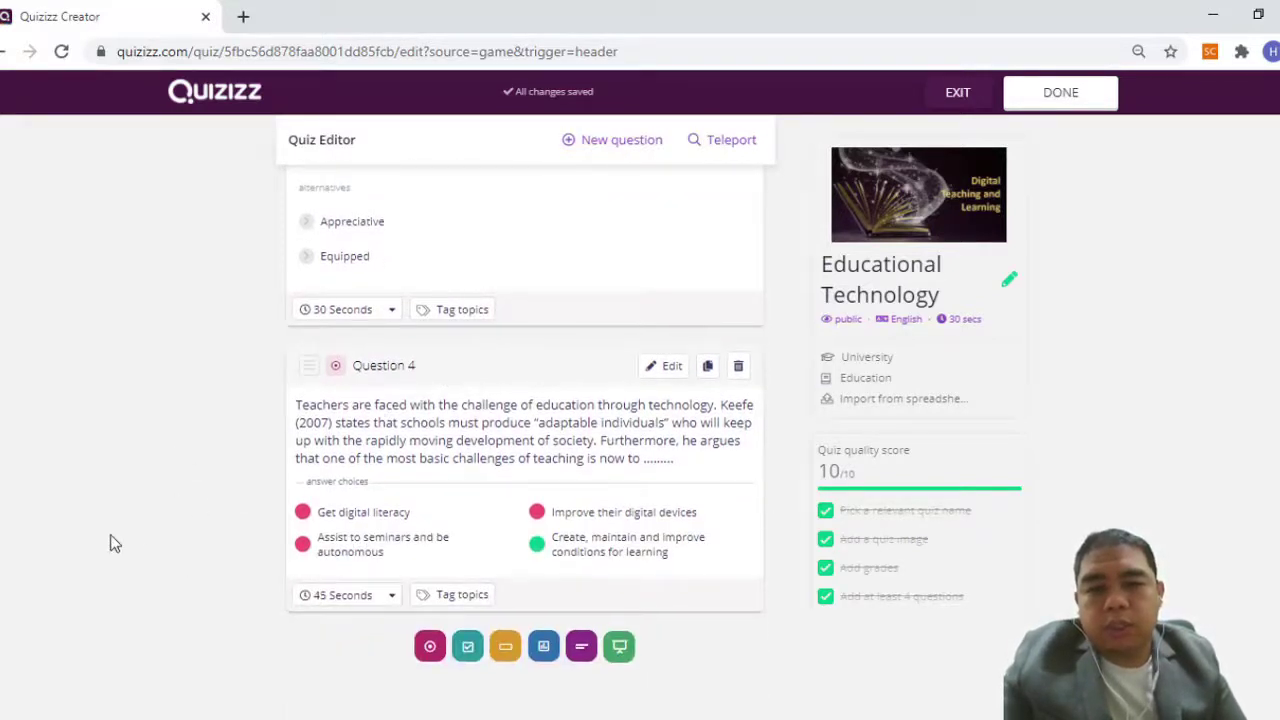
{"action": "scroll", "coordinate": [166, 534], "scroll_direction": "up", "scroll_amount": 3}
{"action": "scroll", "coordinate": [290, 494], "scroll_direction": "down", "scroll_amount": 1}
{"action": "scroll", "coordinate": [290, 494], "scroll_direction": "down", "scroll_amount": 3}
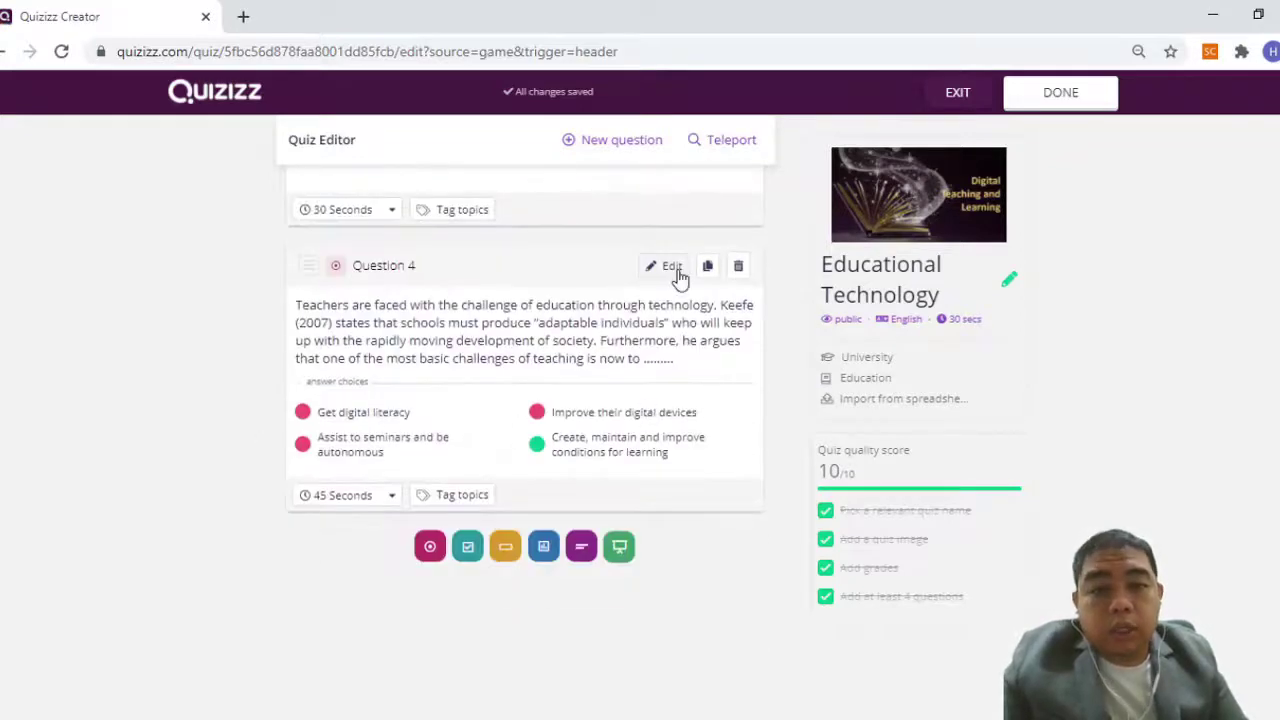
{"action": "left_click", "coordinate": [670, 266]}
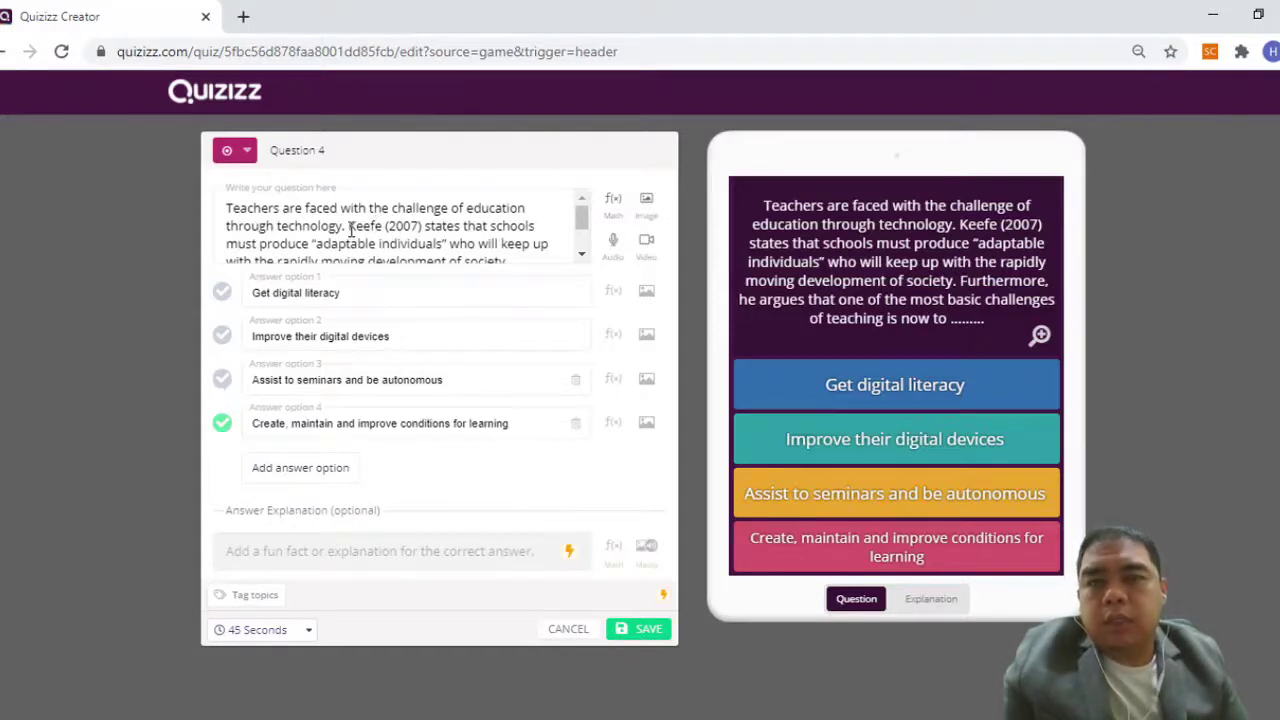
{"action": "scroll", "coordinate": [351, 230], "scroll_direction": "down", "scroll_amount": 2}
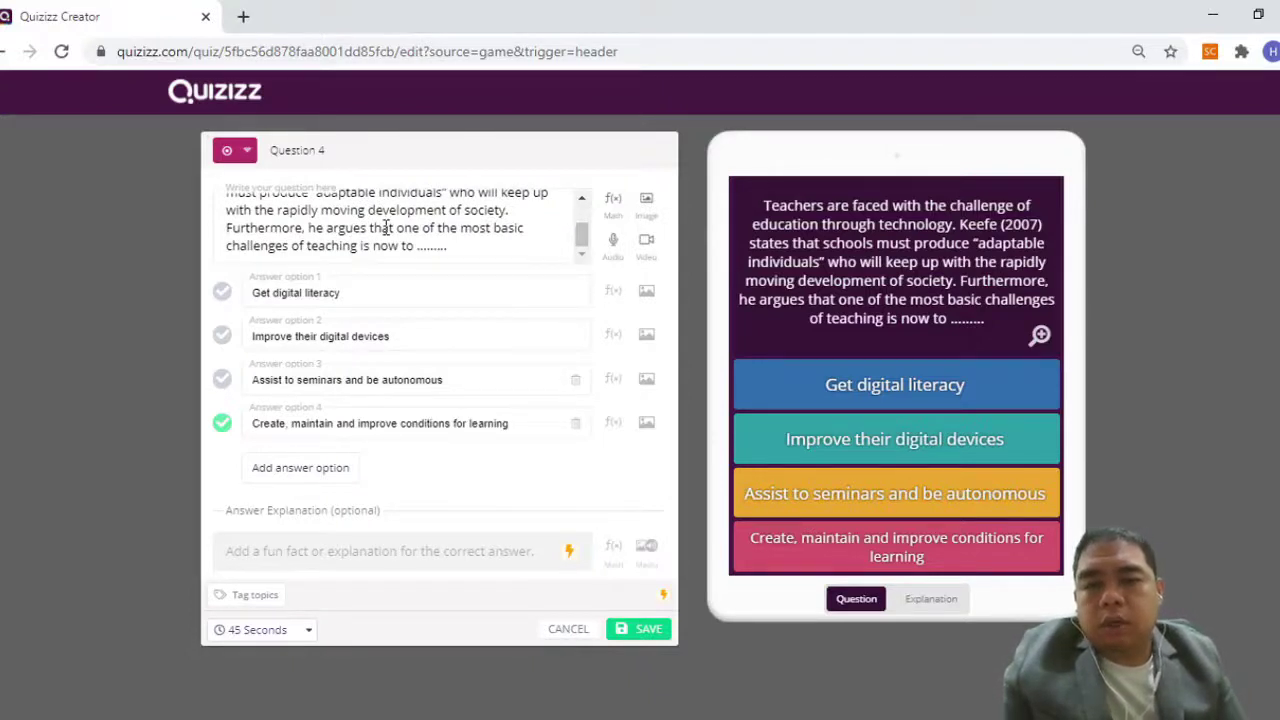
{"action": "left_click", "coordinate": [631, 645]}
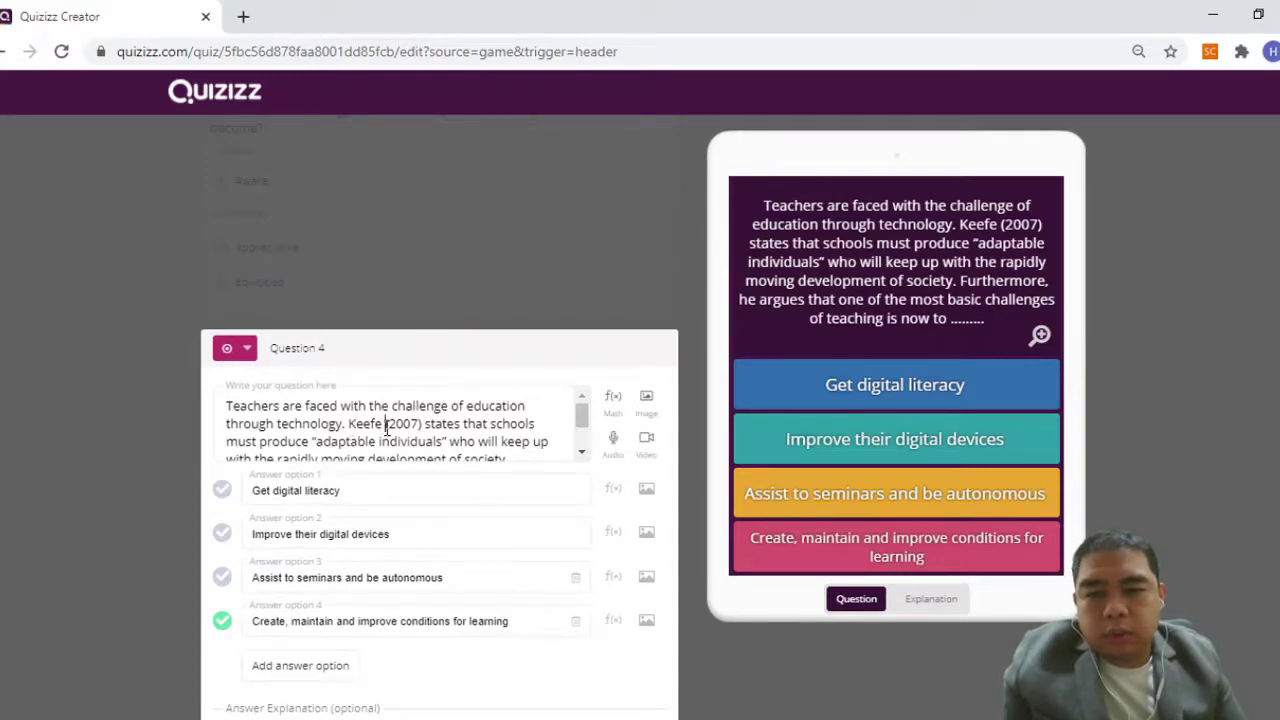
In Question 4's text, replace the author and year citation with "It" and change "states" to "state".
{"action": "left_click_drag", "start_coordinate": [386, 427], "coordinate": [425, 426]}
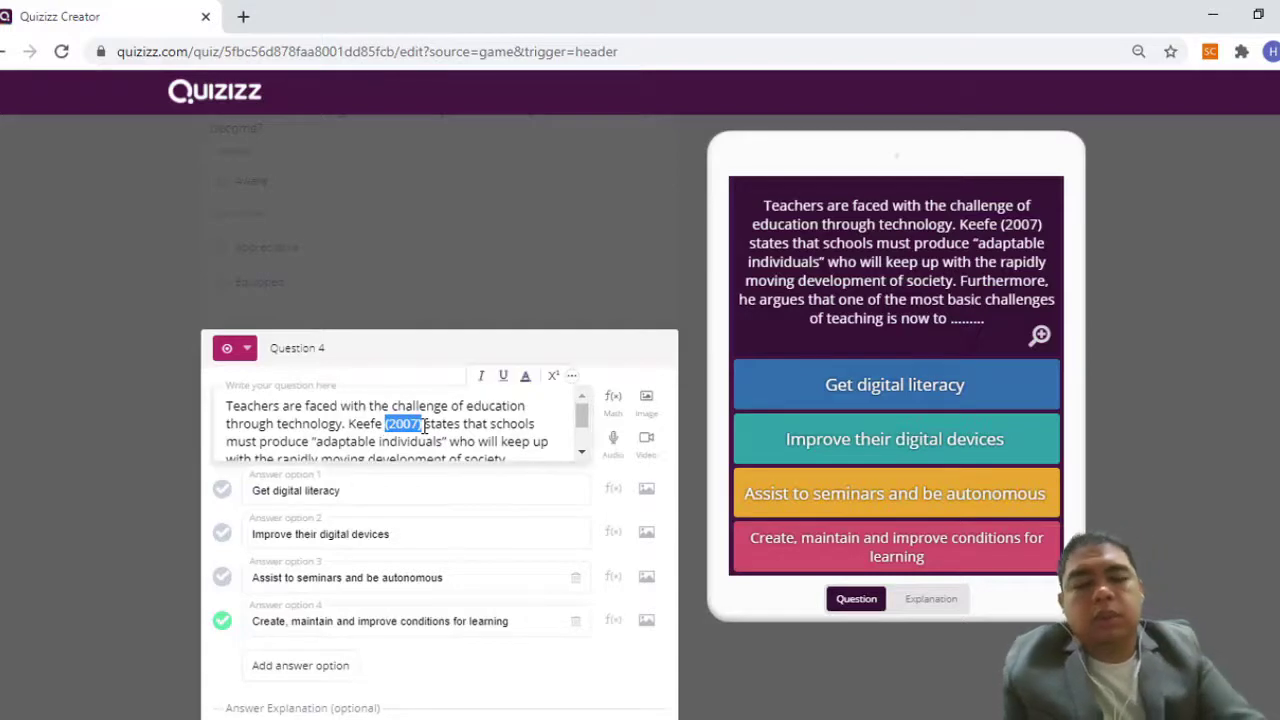
{"action": "key", "text": "BackSpace"}
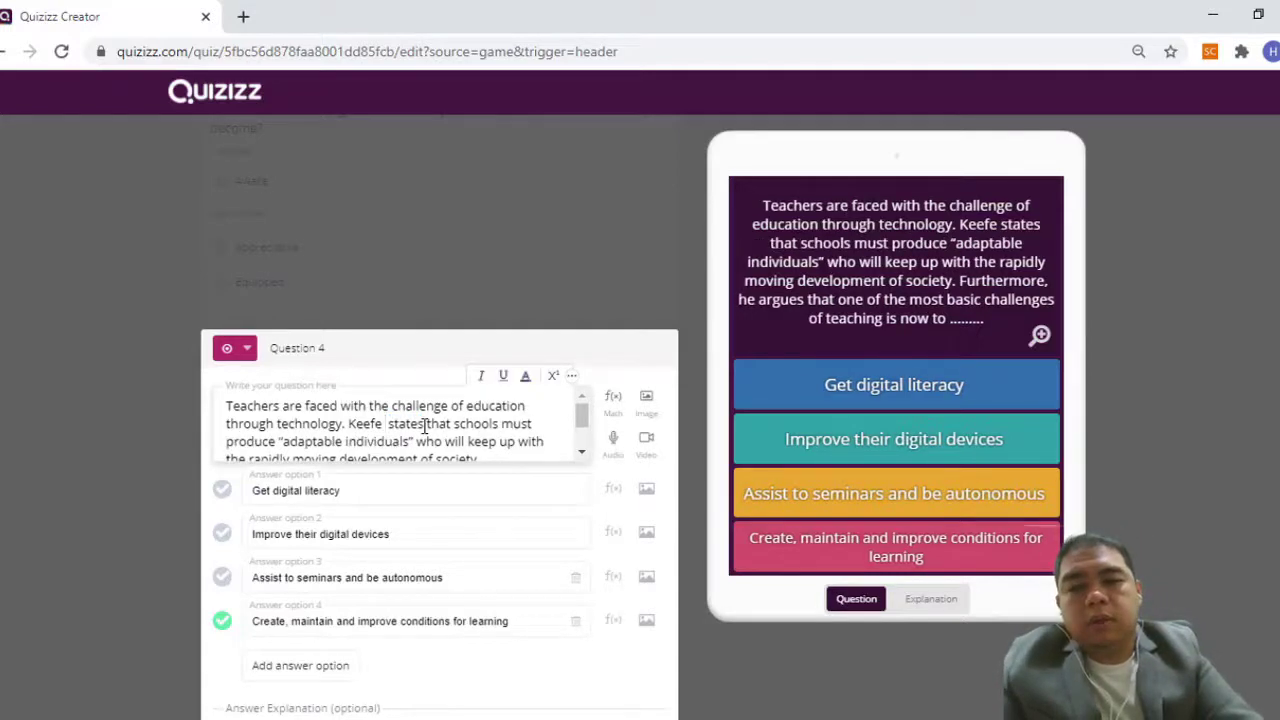
{"action": "key", "text": "BackSpace"}
{"action": "key", "text": "BackSpace"}
{"action": "key", "text": "BackSpace"}
{"action": "key", "text": "BackSpace"}
{"action": "key", "text": "BackSpace"}
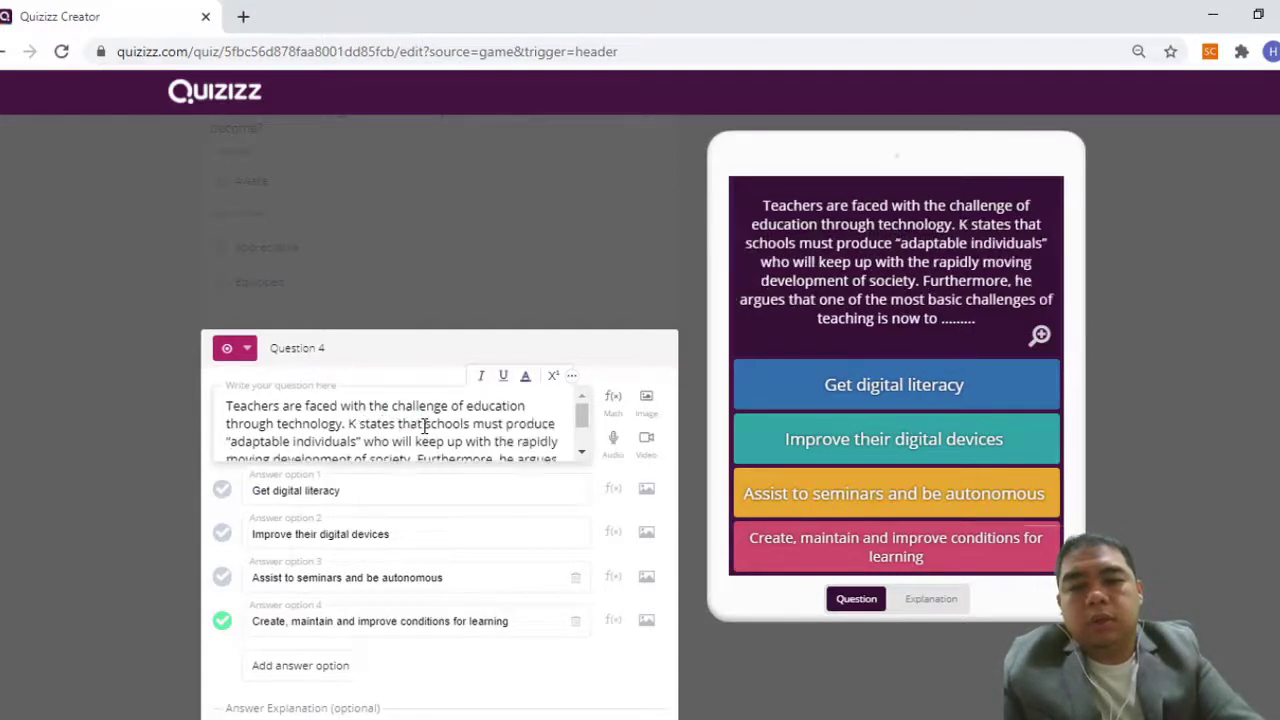
{"action": "type", "text": "It"}
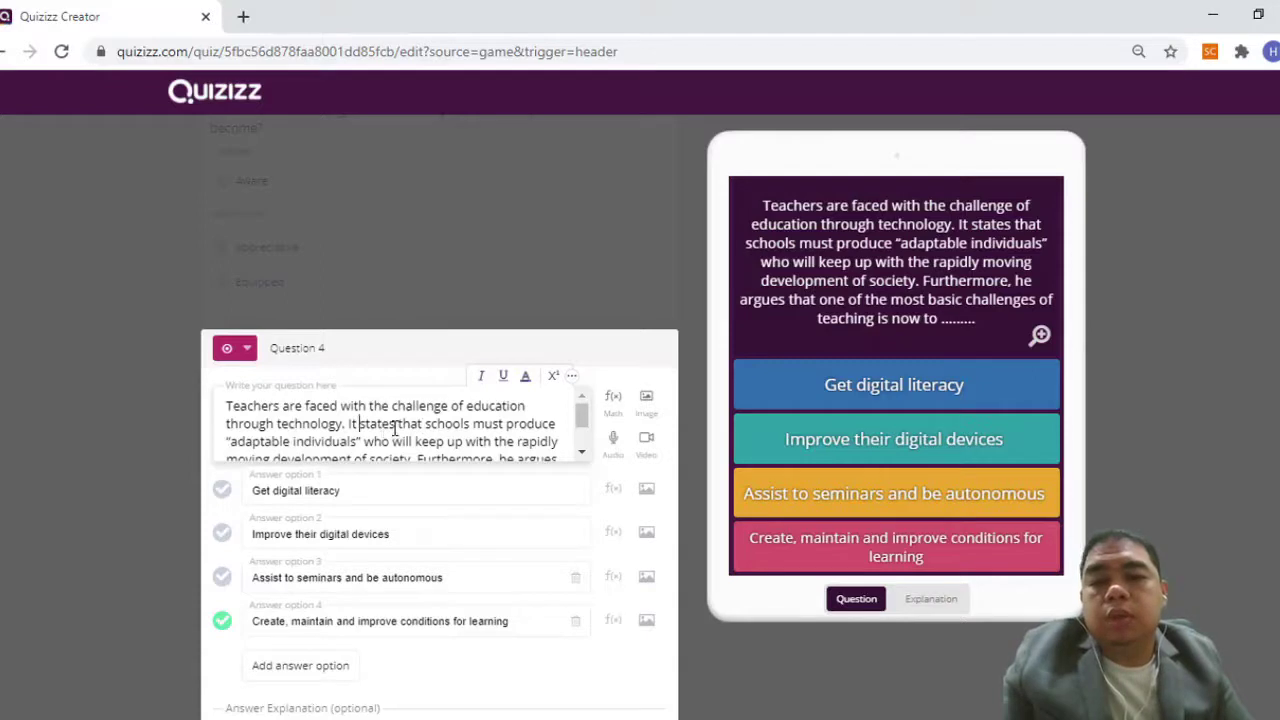
{"action": "left_click", "coordinate": [394, 424]}
{"action": "key", "text": "BackSpace"}
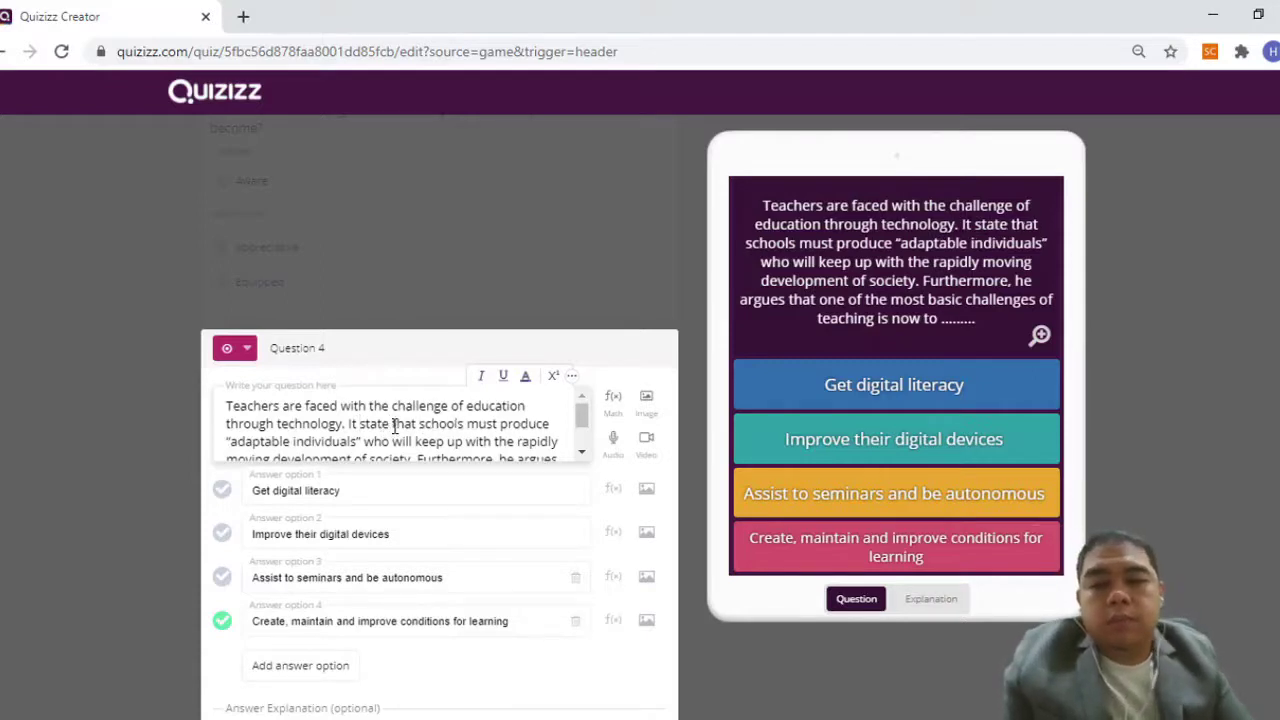
Check the rest of Question 4's text and its answer options, and save the question.
{"action": "scroll", "coordinate": [481, 405], "scroll_direction": "down", "scroll_amount": 1}
{"action": "scroll", "coordinate": [481, 405], "scroll_direction": "down", "scroll_amount": 1}
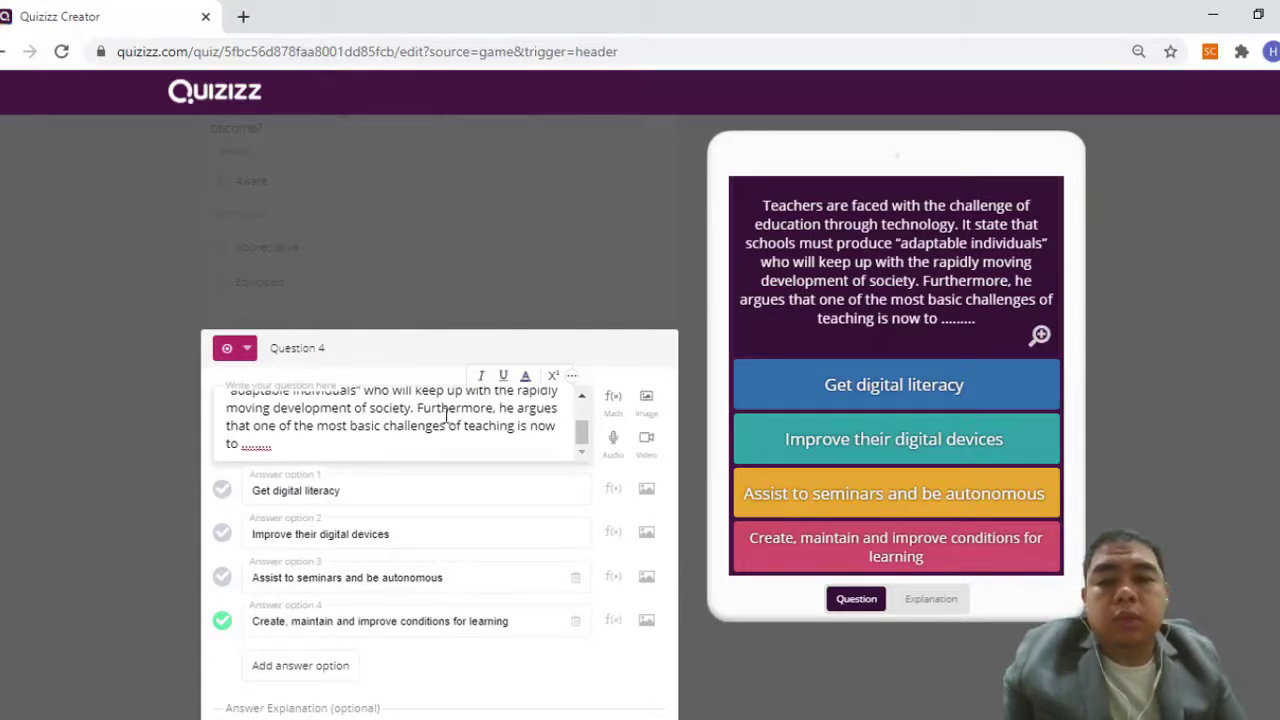
{"action": "scroll", "coordinate": [590, 405], "scroll_direction": "up", "scroll_amount": 3}
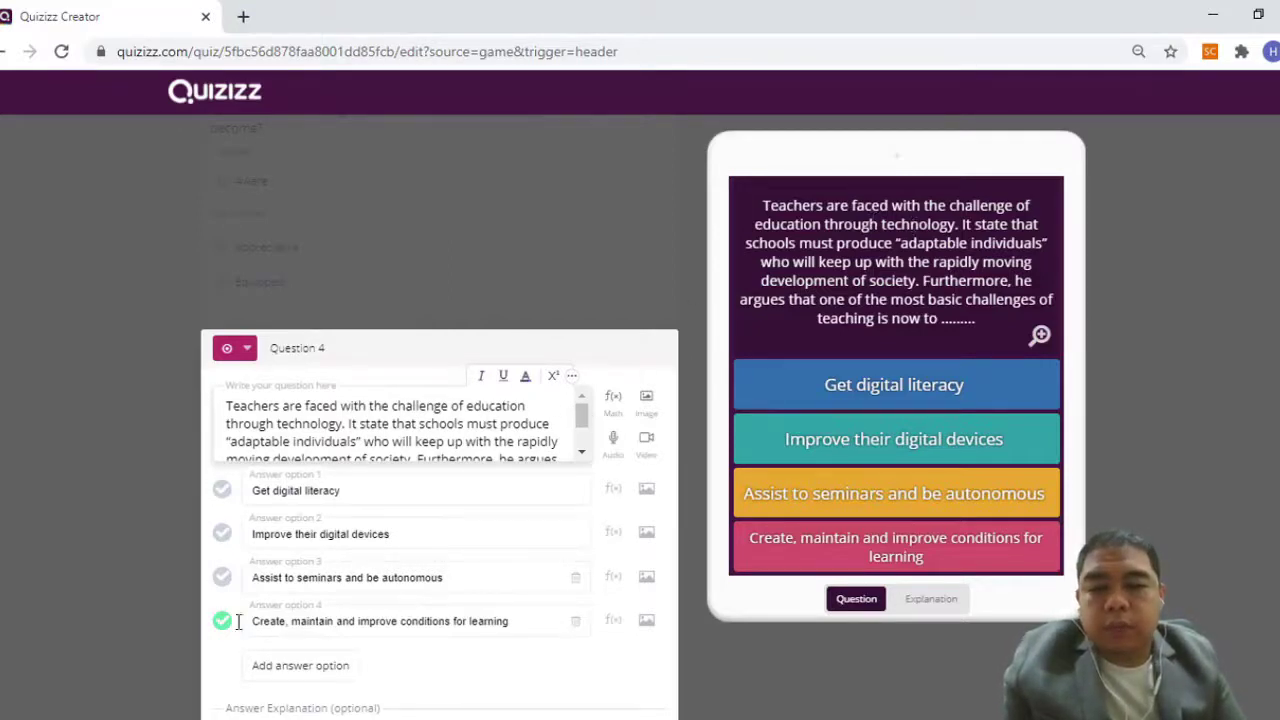
{"action": "scroll", "coordinate": [122, 600], "scroll_direction": "down", "scroll_amount": 5}
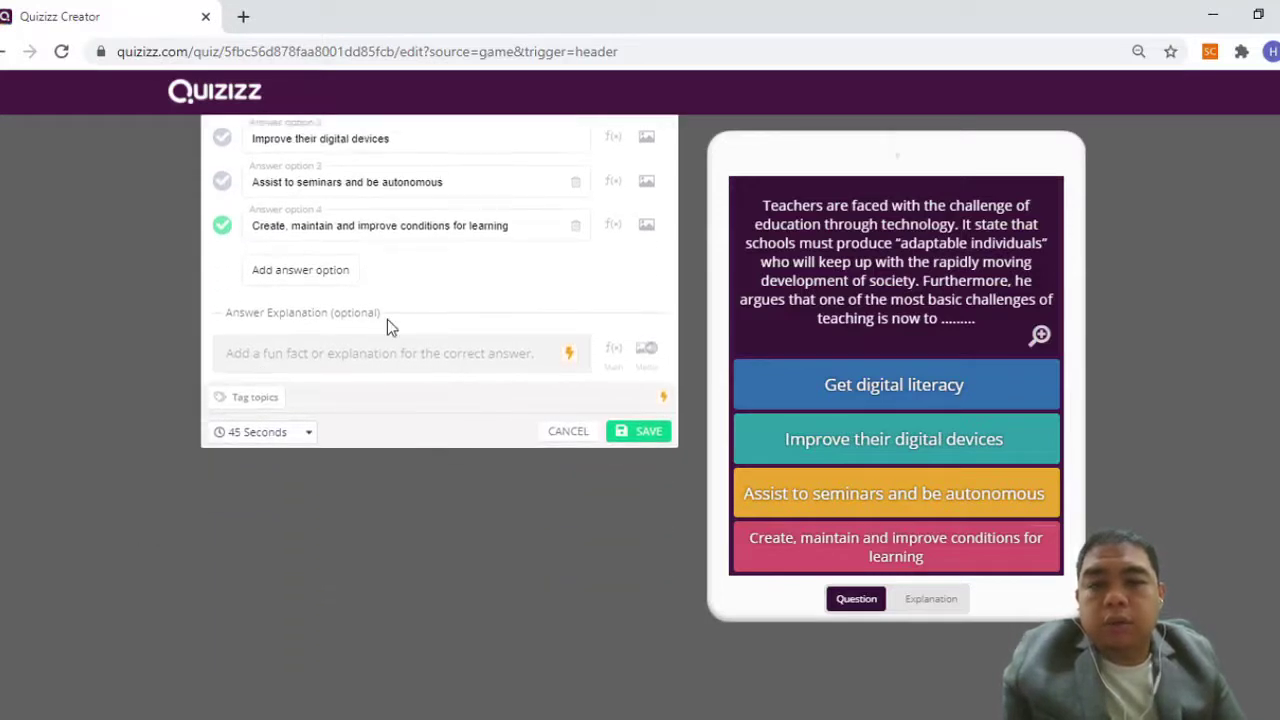
{"action": "scroll", "coordinate": [390, 326], "scroll_direction": "up", "scroll_amount": 1}
{"action": "left_click", "coordinate": [331, 240]}
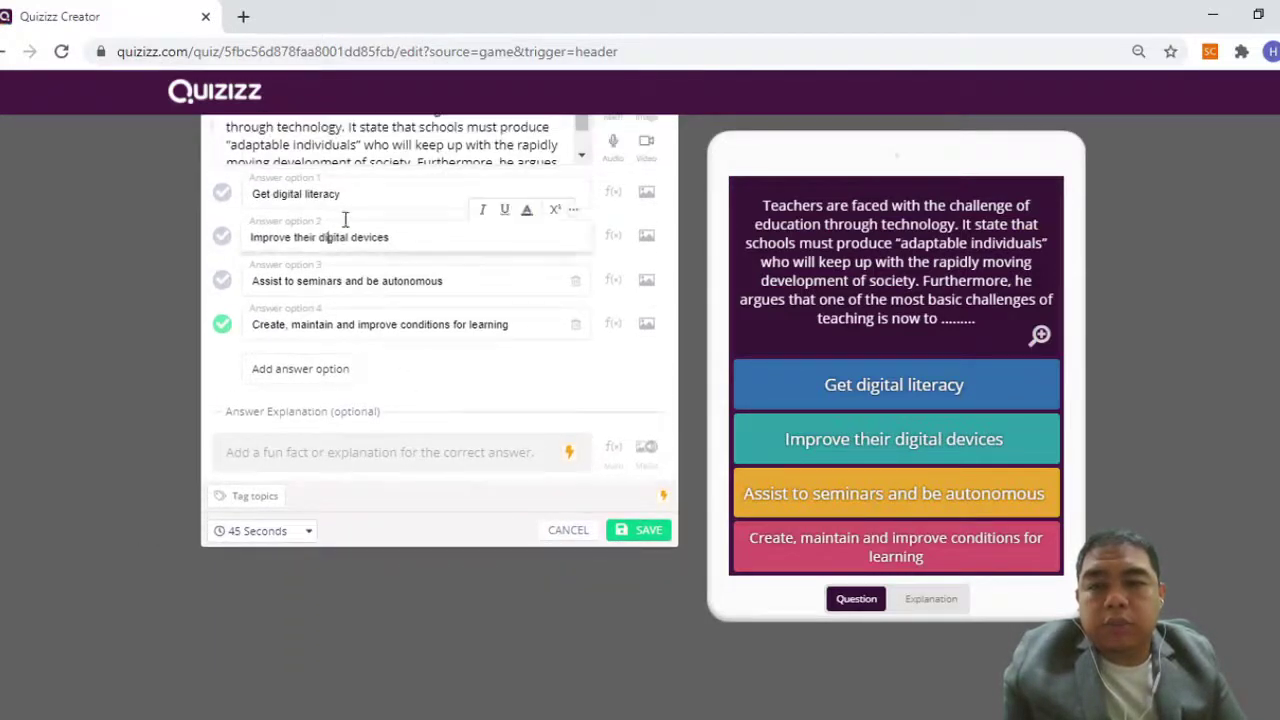
{"action": "left_click", "coordinate": [344, 194]}
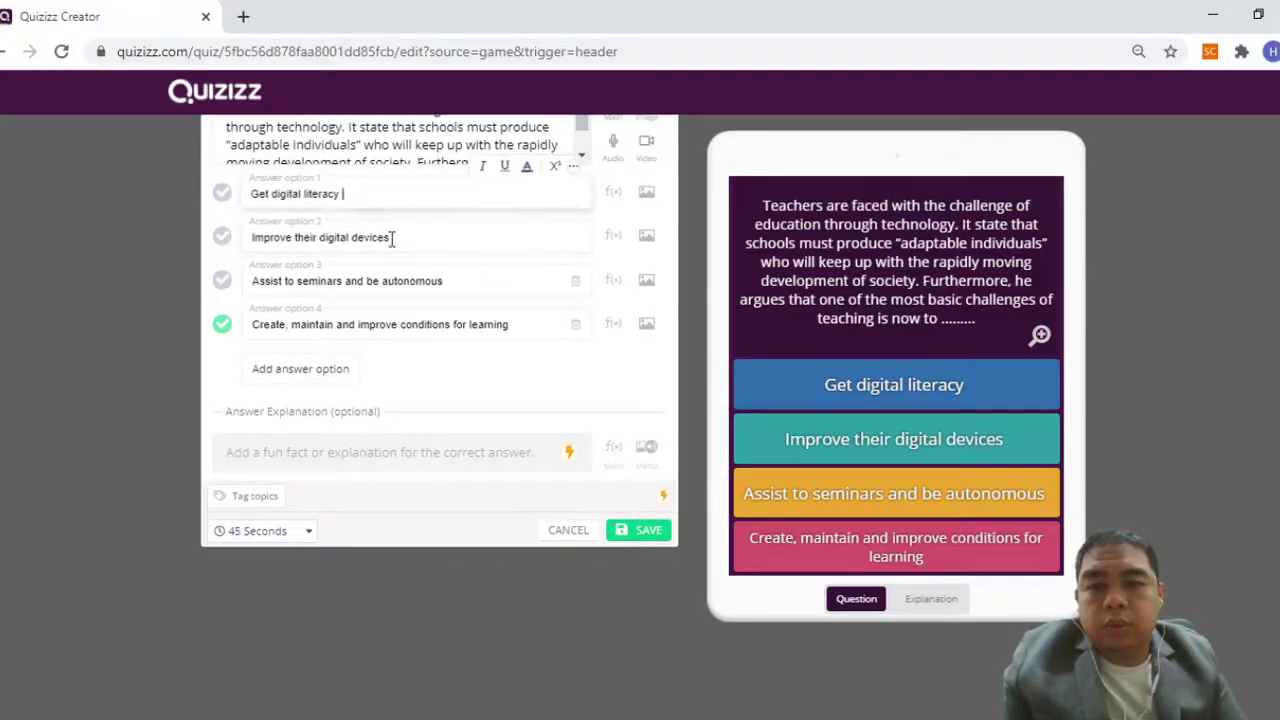
{"action": "left_click", "coordinate": [643, 536]}
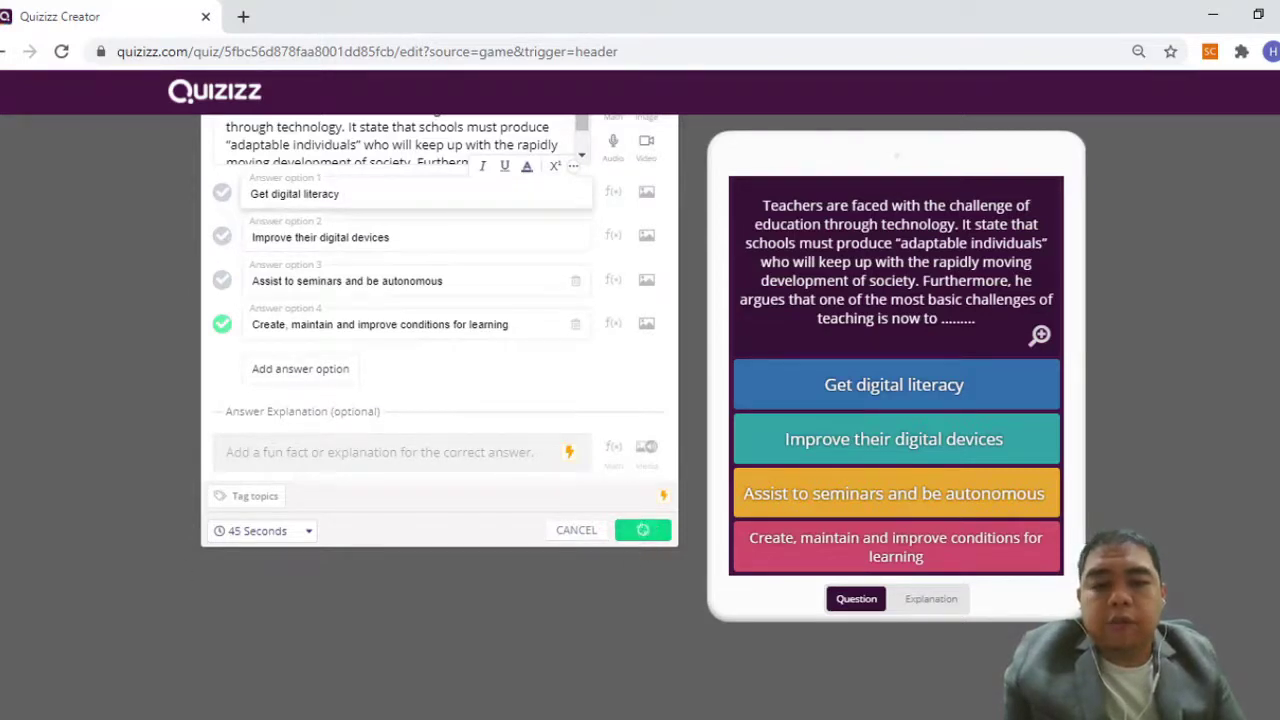
Review the quiz's saved questions and its quality score.
{"action": "scroll", "coordinate": [586, 420], "scroll_direction": "up", "scroll_amount": 6}
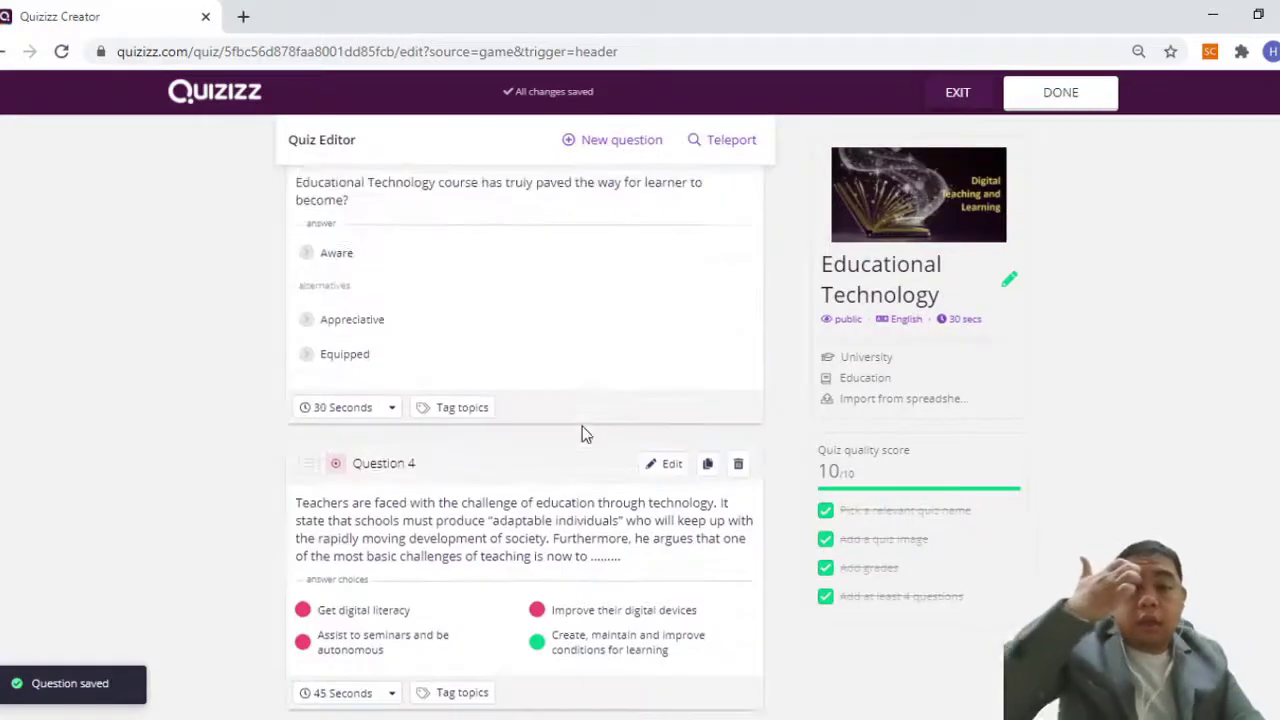
{"action": "scroll", "coordinate": [582, 426], "scroll_direction": "down", "scroll_amount": 5}
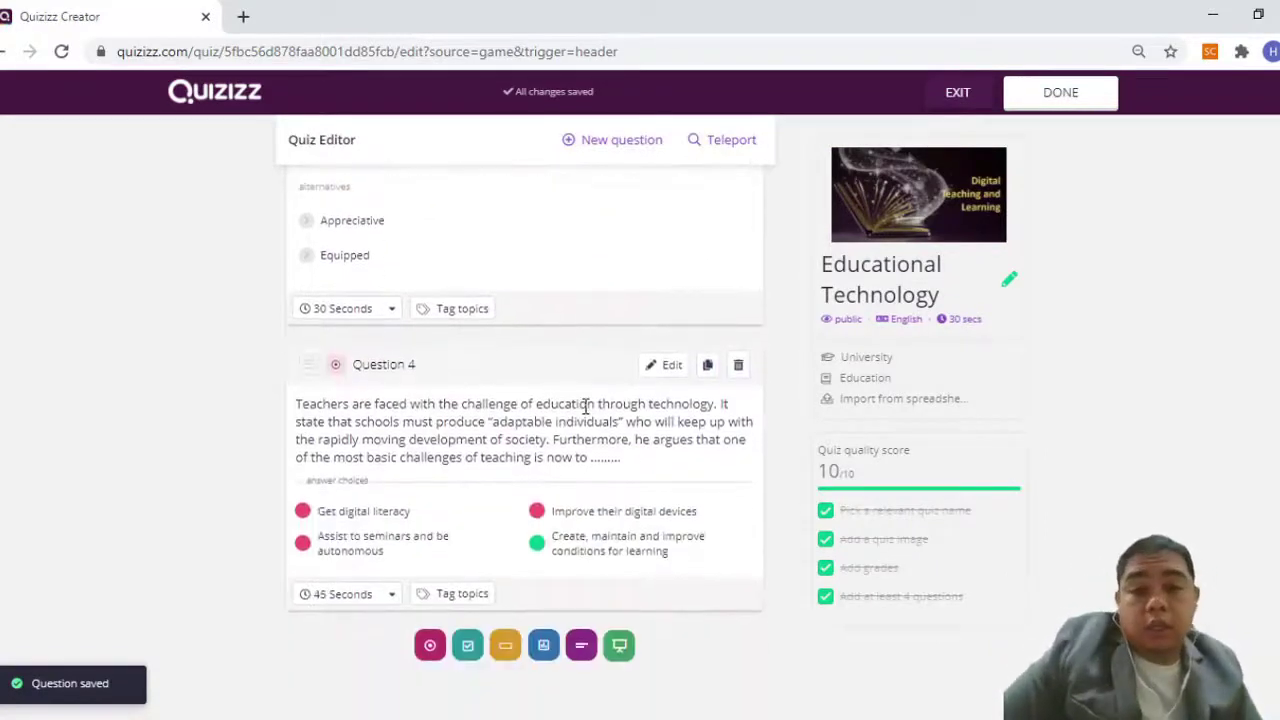
{"action": "scroll", "coordinate": [650, 490], "scroll_direction": "down", "scroll_amount": 2}
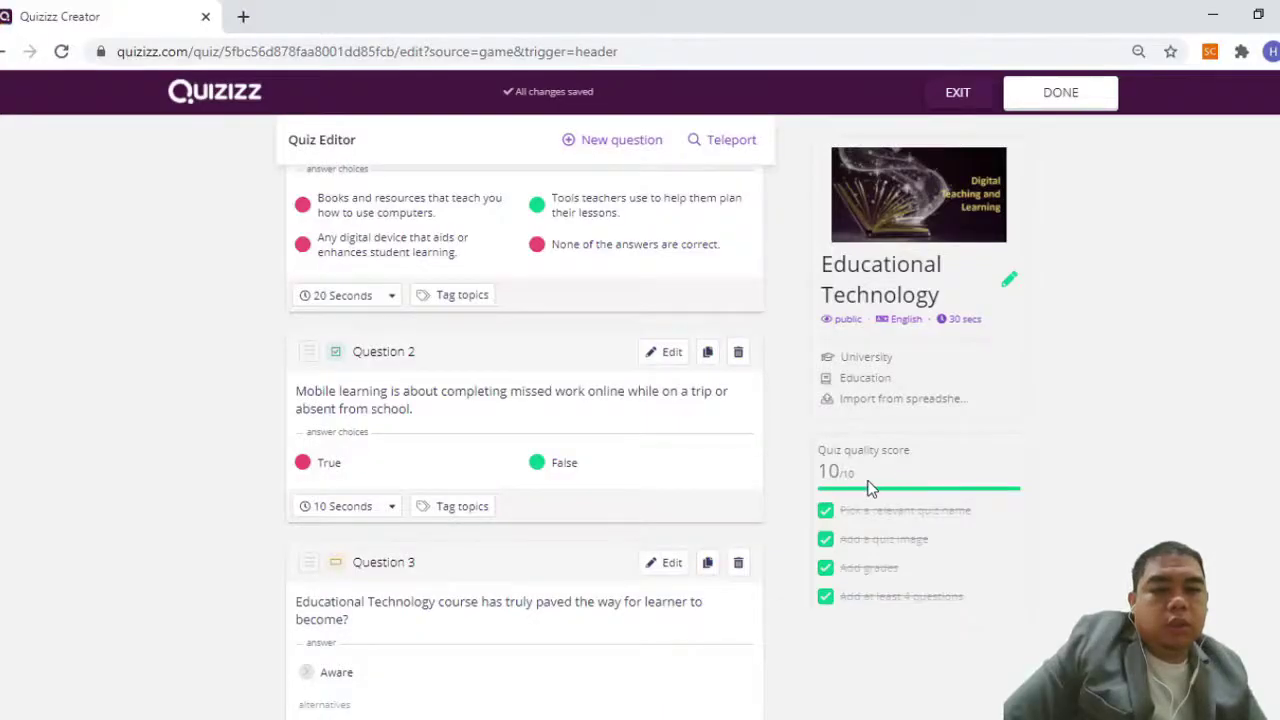
{"action": "key", "text": "ctrl+a"}
{"action": "mouse_move", "coordinate": [856, 474]}
{"action": "left_mouse_down"}
{"action": "mouse_move", "coordinate": [818, 447]}
{"action": "mouse_move", "coordinate": [818, 464]}
{"action": "left_mouse_up"}
{"action": "left_click", "coordinate": [1135, 415]}
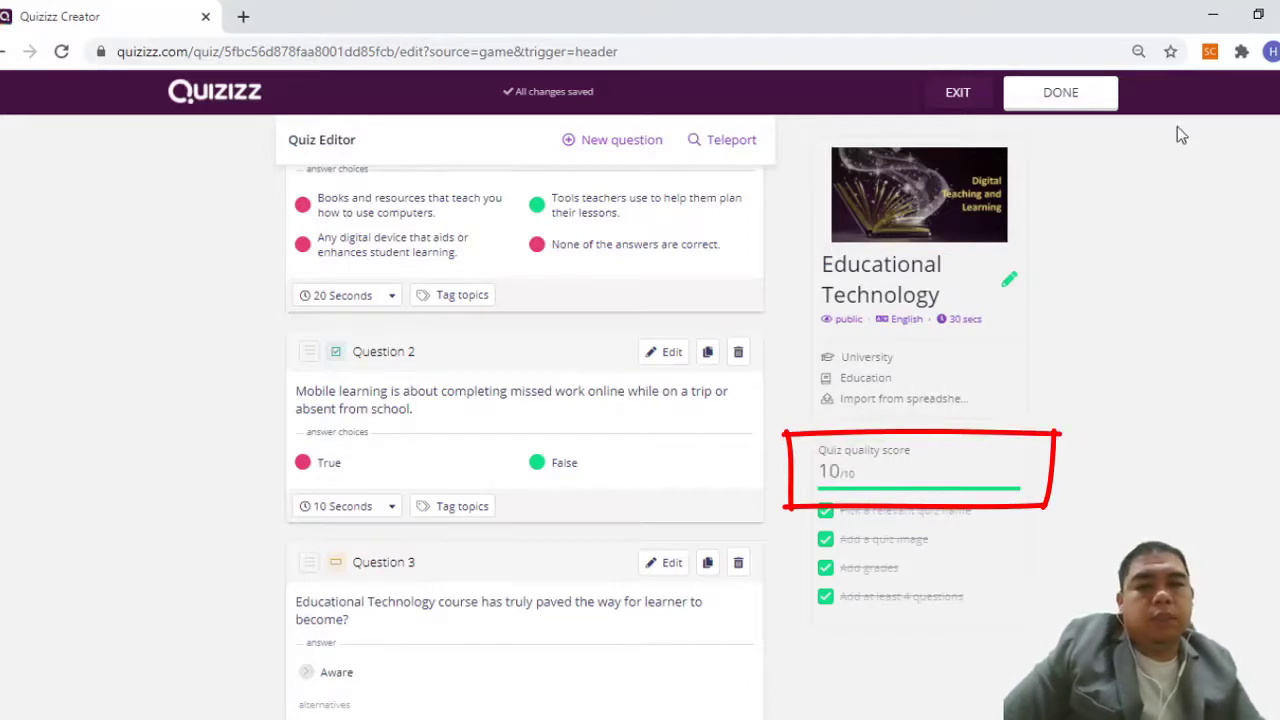
Finish editing the quiz and open the Educational Technology quiz's details from the created quizzes.
{"action": "left_click", "coordinate": [1076, 93]}
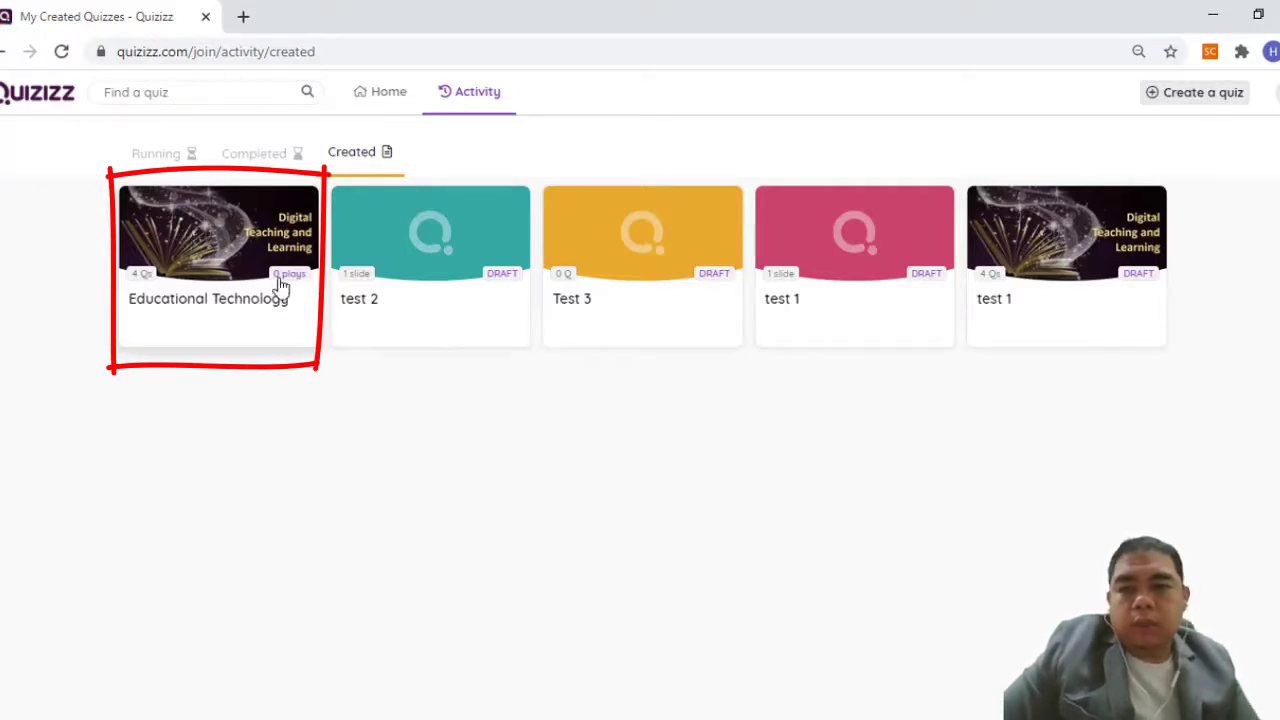
{"action": "left_click", "coordinate": [225, 250]}
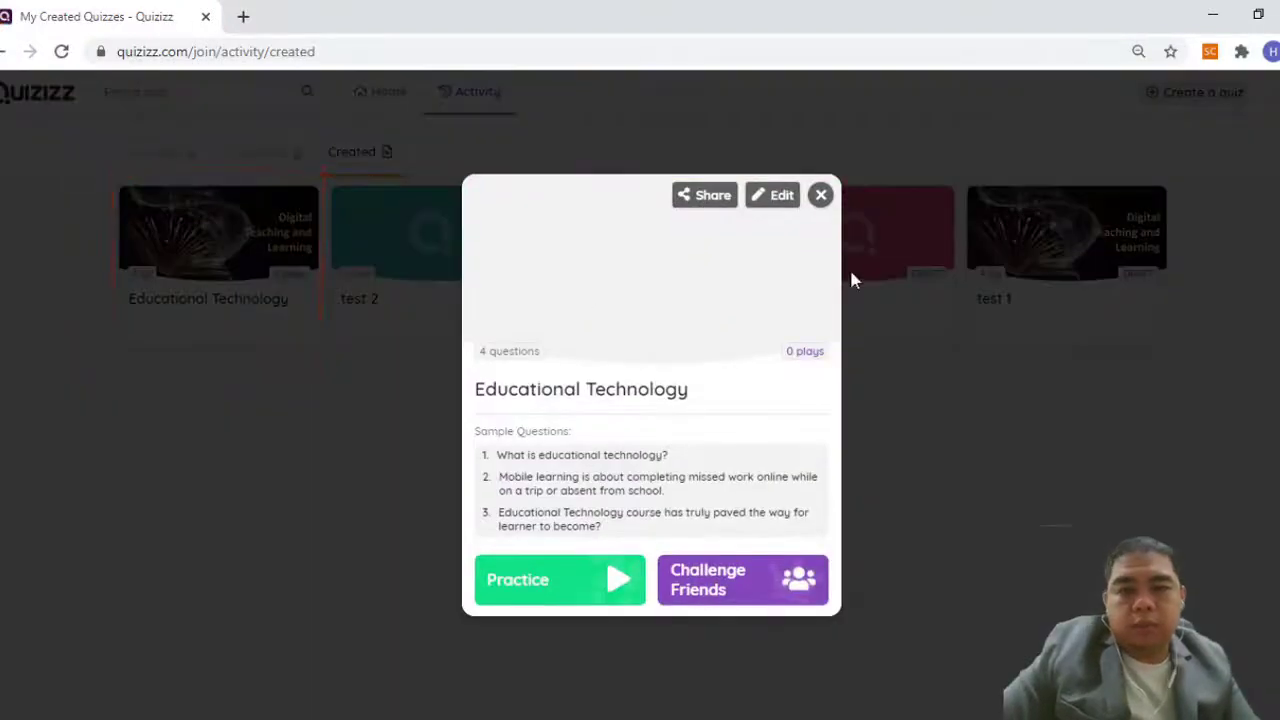
Display the Educational Technology quiz's share link and close the quiz's details.
{"action": "left_click", "coordinate": [700, 197]}
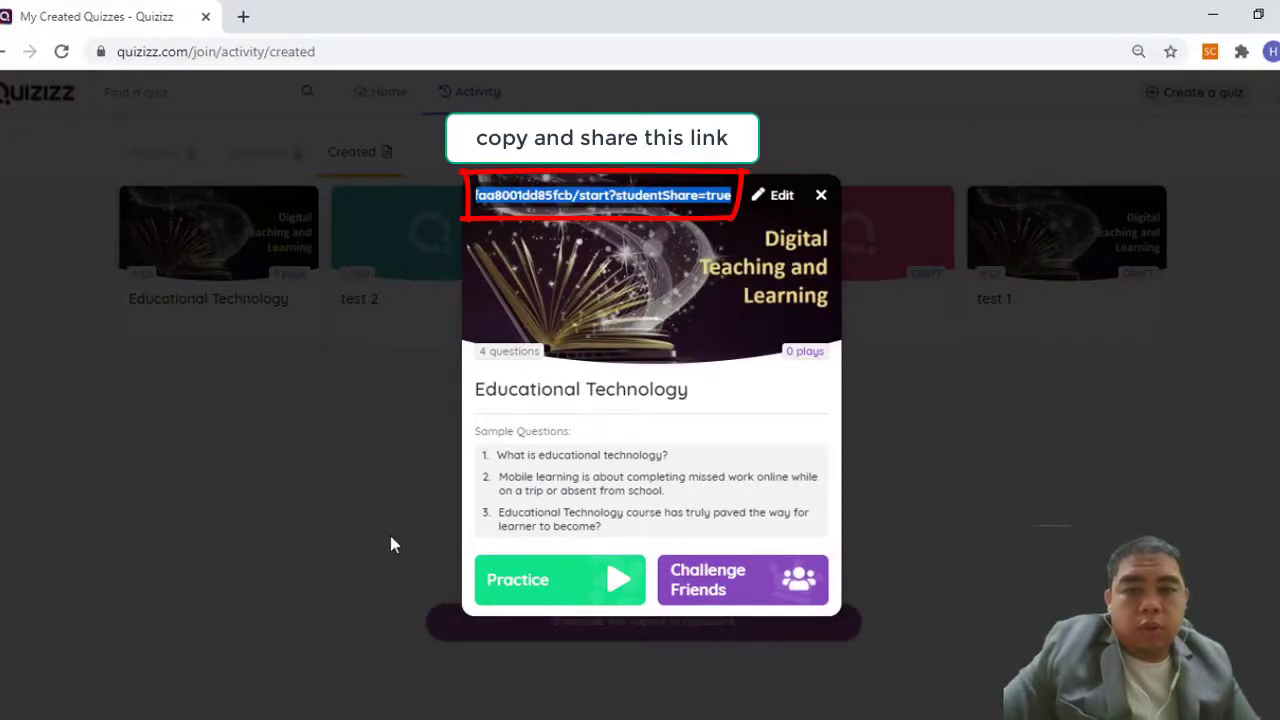
{"action": "left_click", "coordinate": [821, 197]}
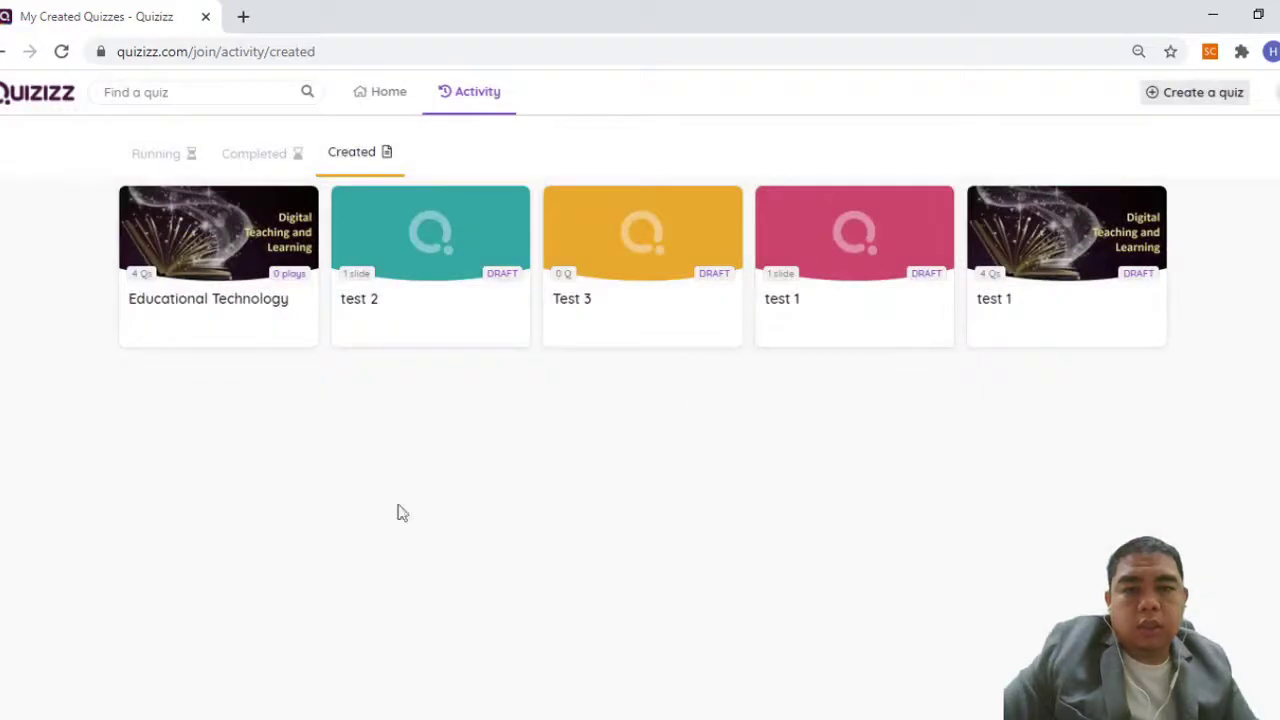
Open the Educational Technology quiz for editing from the created quizzes and look through its questions.
{"action": "left_click", "coordinate": [246, 255]}
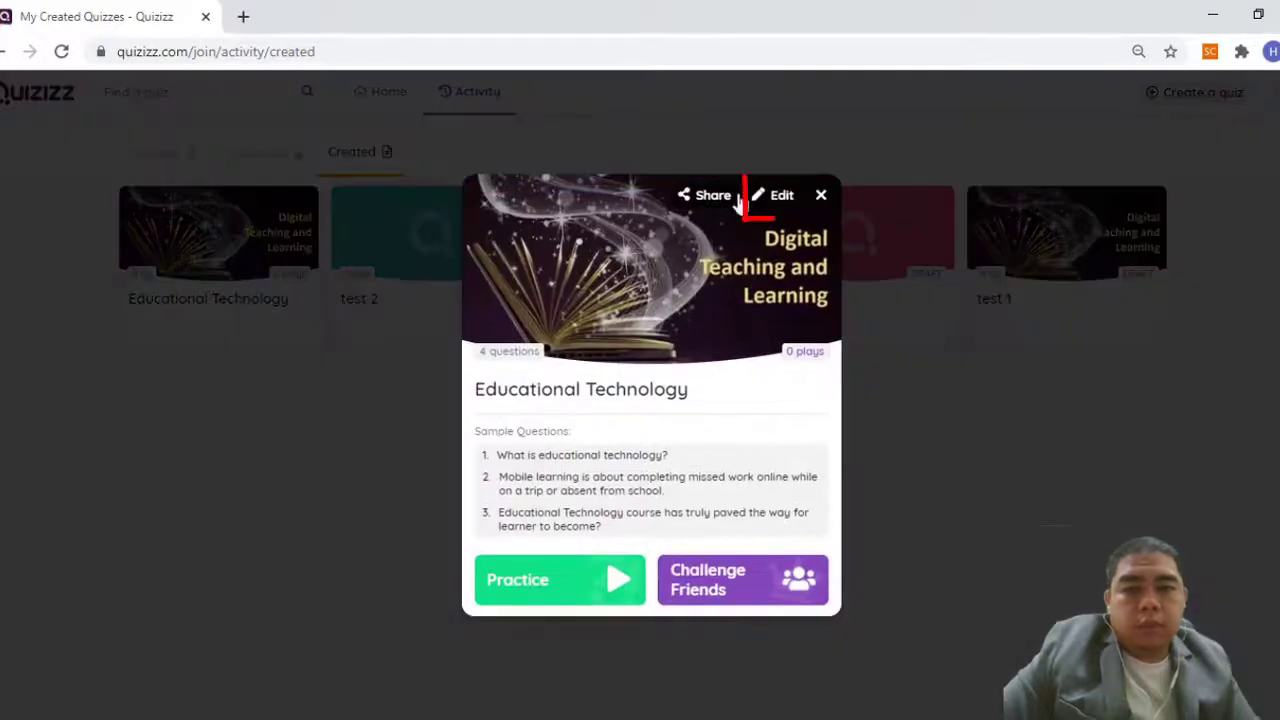
{"action": "left_click", "coordinate": [775, 199]}
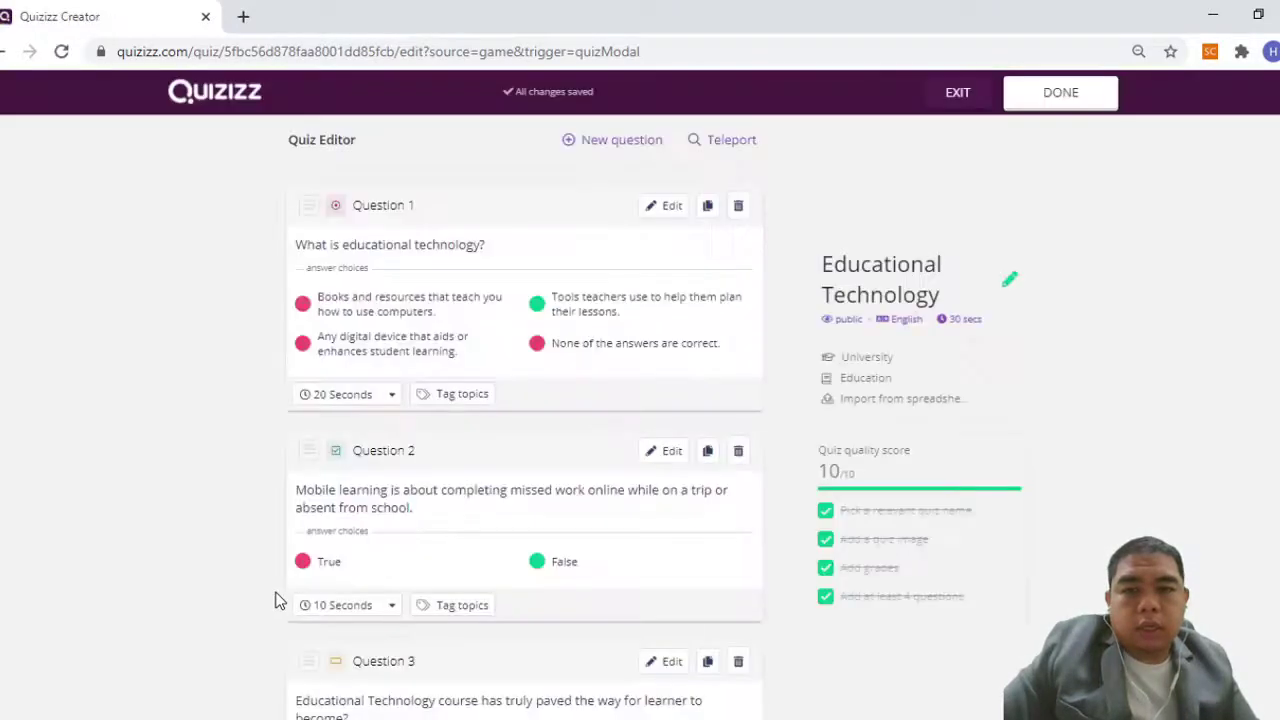
{"action": "scroll", "coordinate": [139, 434], "scroll_direction": "down", "scroll_amount": 3}
{"action": "scroll", "coordinate": [139, 429], "scroll_direction": "down", "scroll_amount": 5}
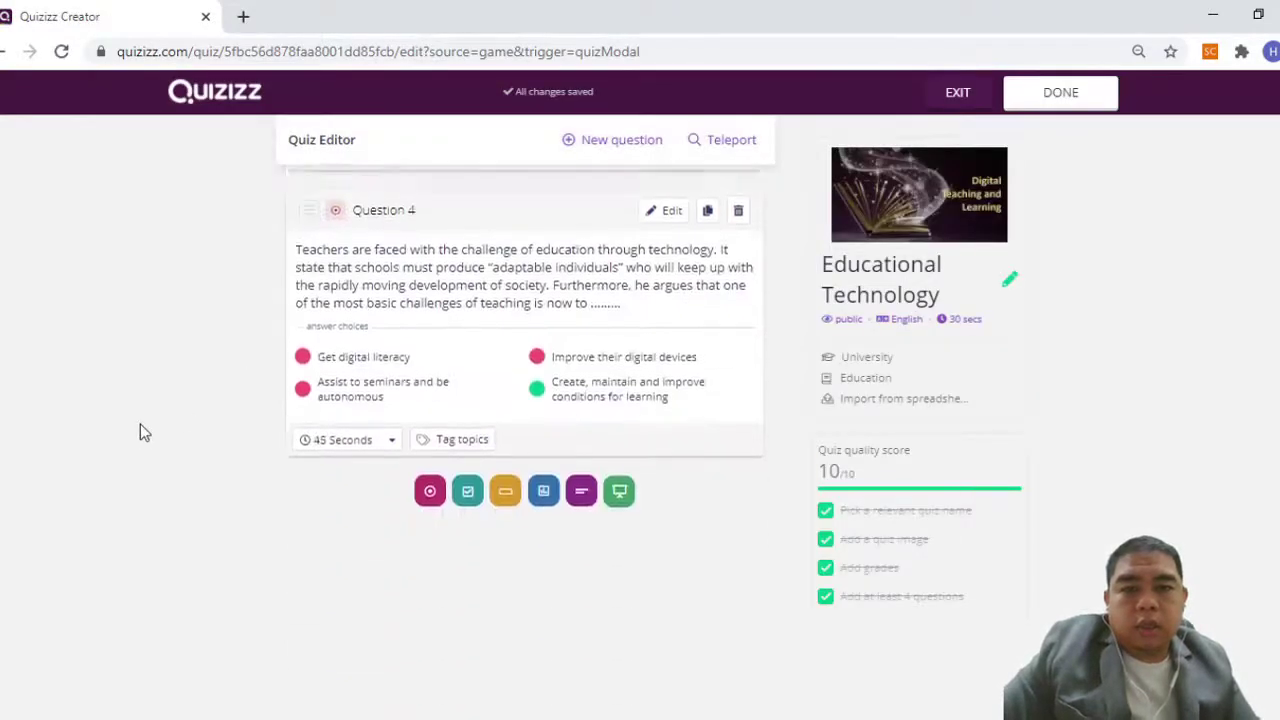
{"action": "scroll", "coordinate": [140, 424], "scroll_direction": "up", "scroll_amount": 6}
{"action": "scroll", "coordinate": [135, 405], "scroll_direction": "up", "scroll_amount": 2}
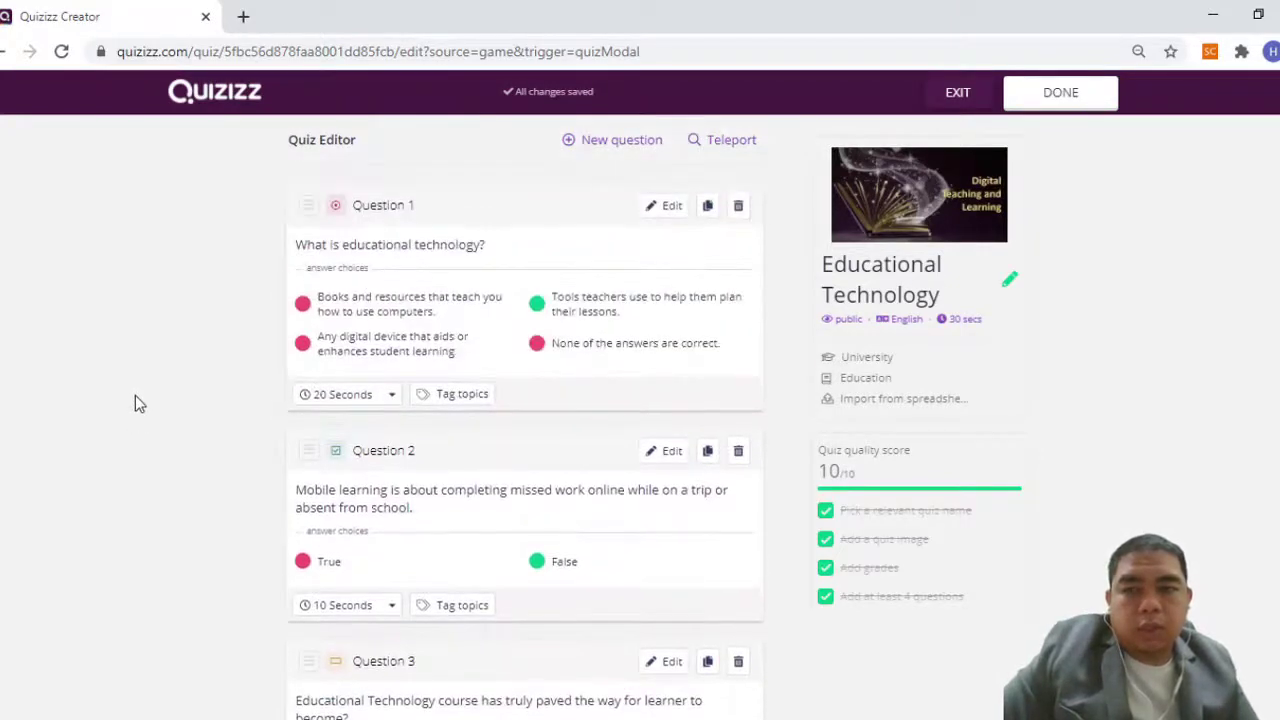
Return to the created quizzes, reopen the draft Educational Technology quiz in the editor and finish editing it.
{"action": "left_click", "coordinate": [3, 52]}
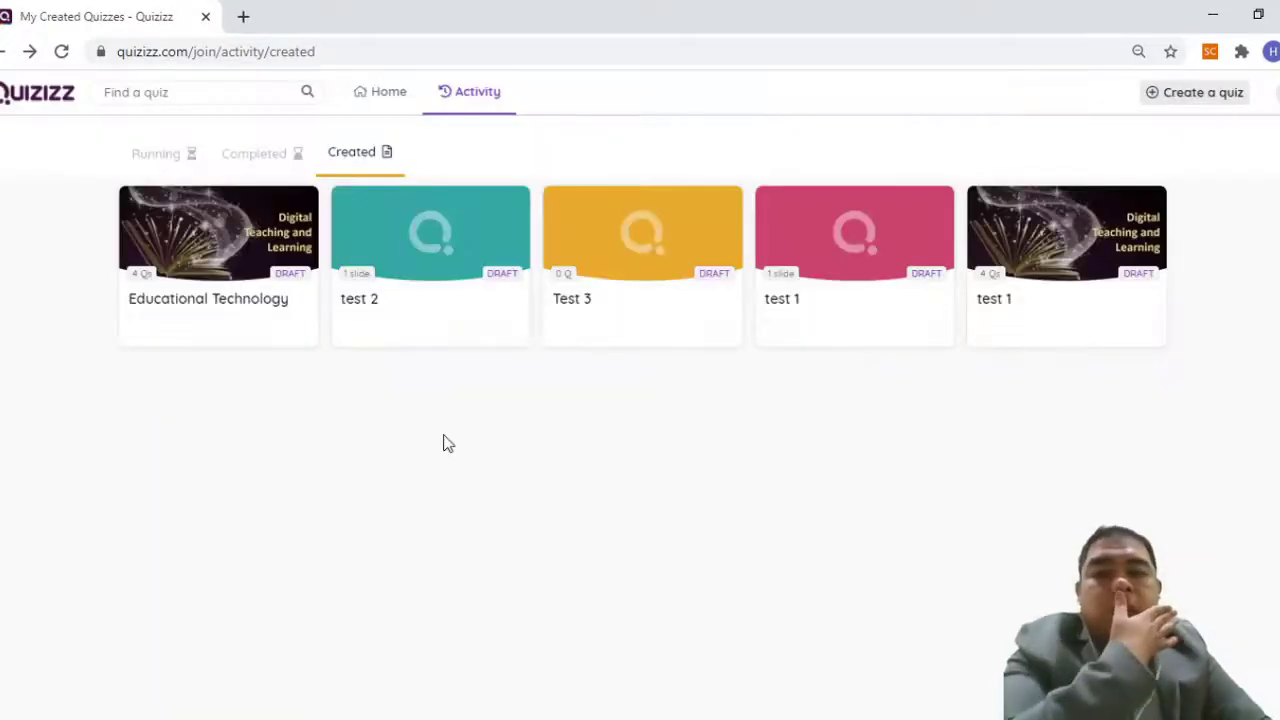
{"action": "left_click", "coordinate": [214, 247]}
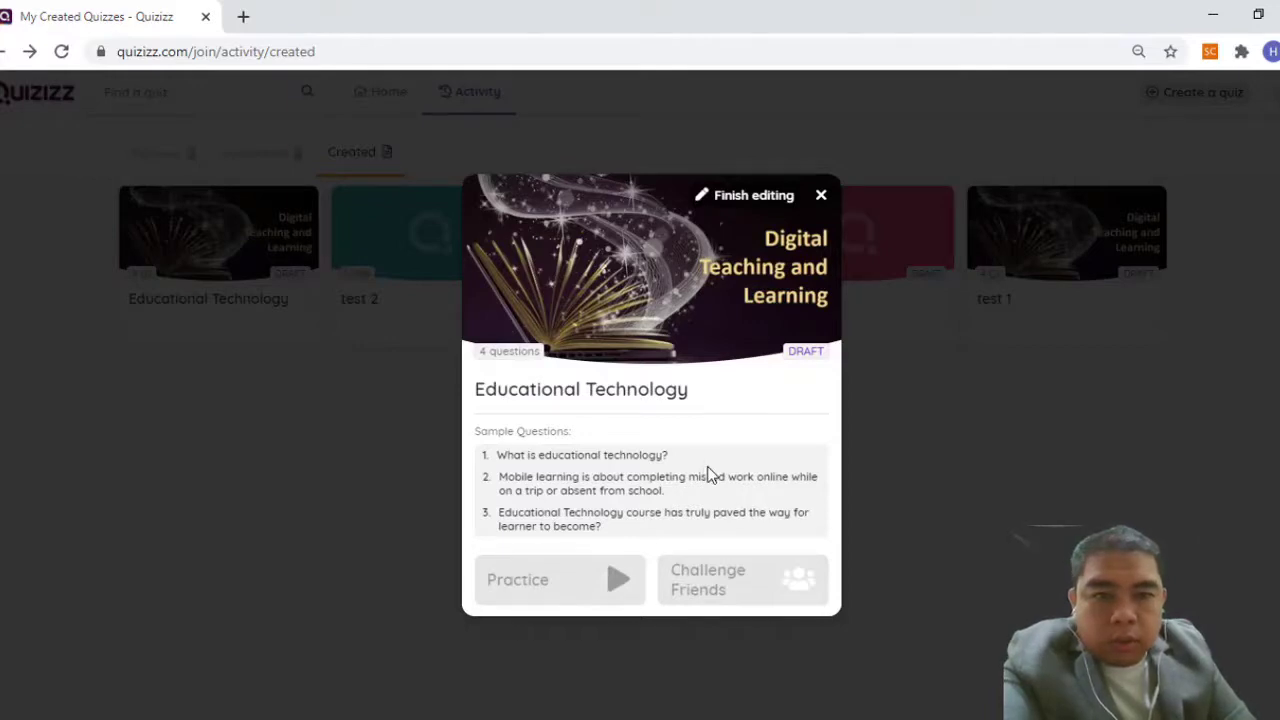
{"action": "left_click", "coordinate": [757, 204]}
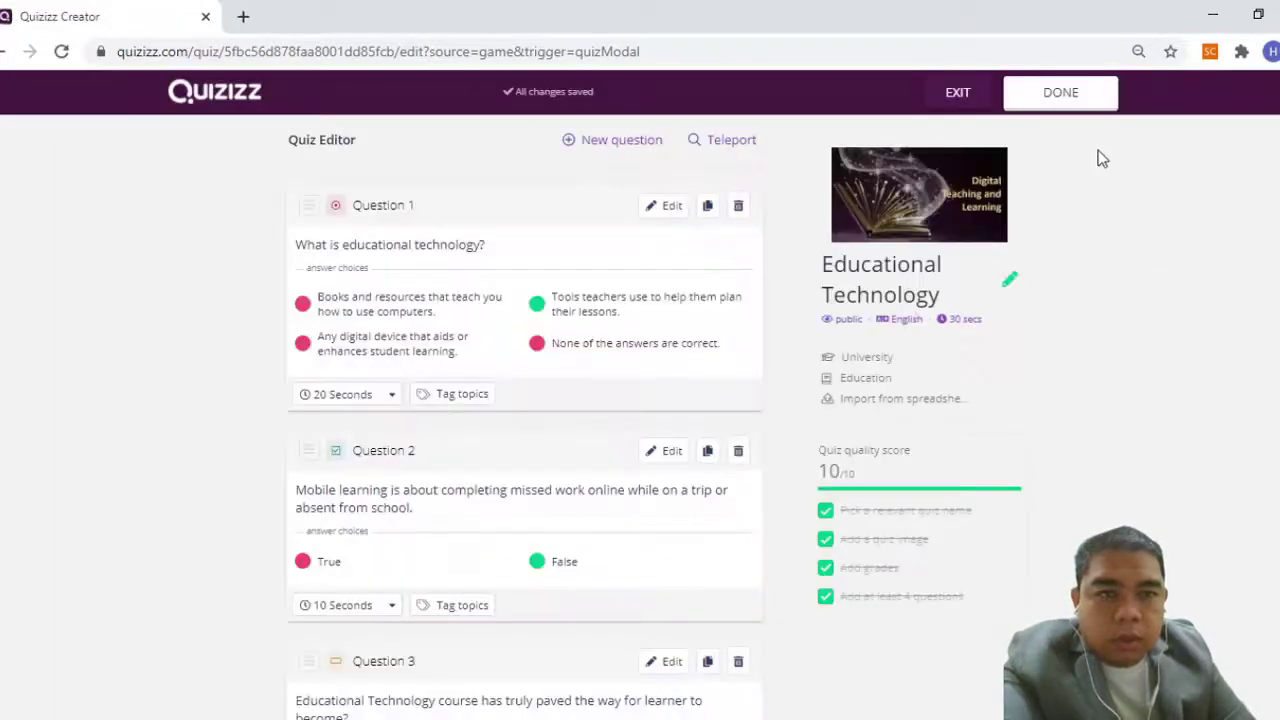
{"action": "left_click", "coordinate": [1072, 106]}
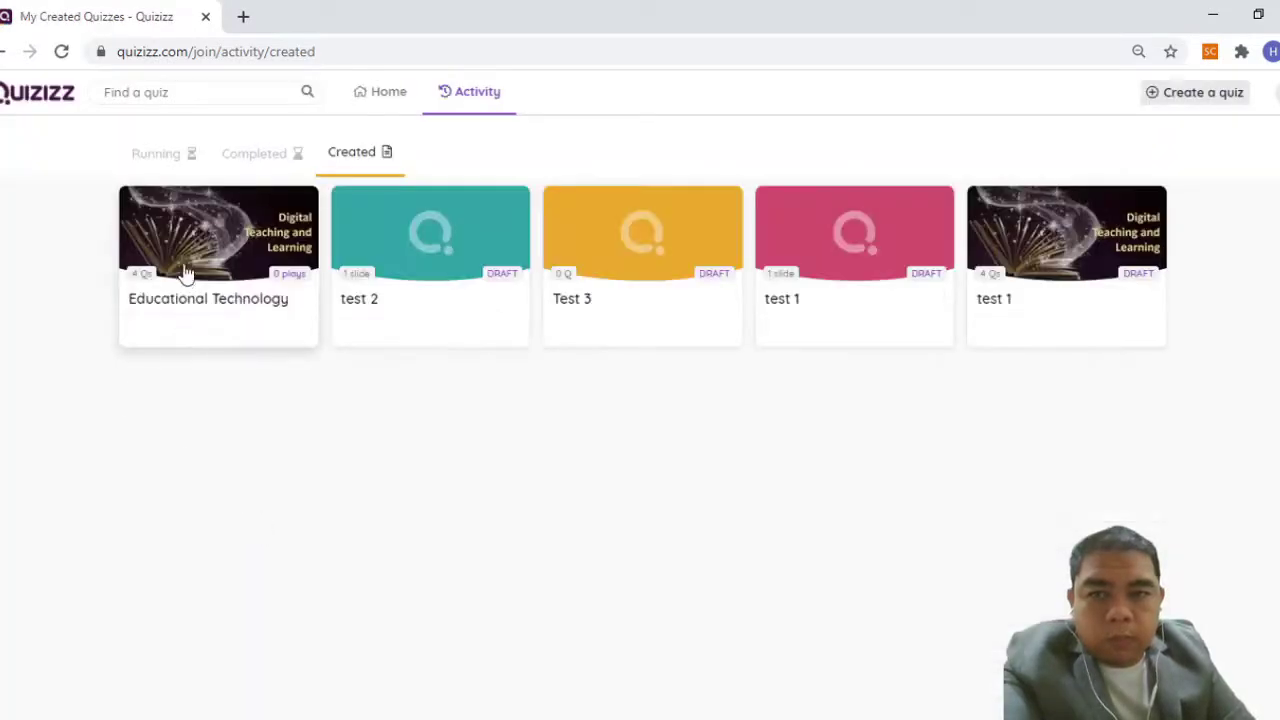
Open the Educational Technology quiz's practice setup and switch the Timer and Memes settings off and back on.
{"action": "left_click", "coordinate": [186, 272]}
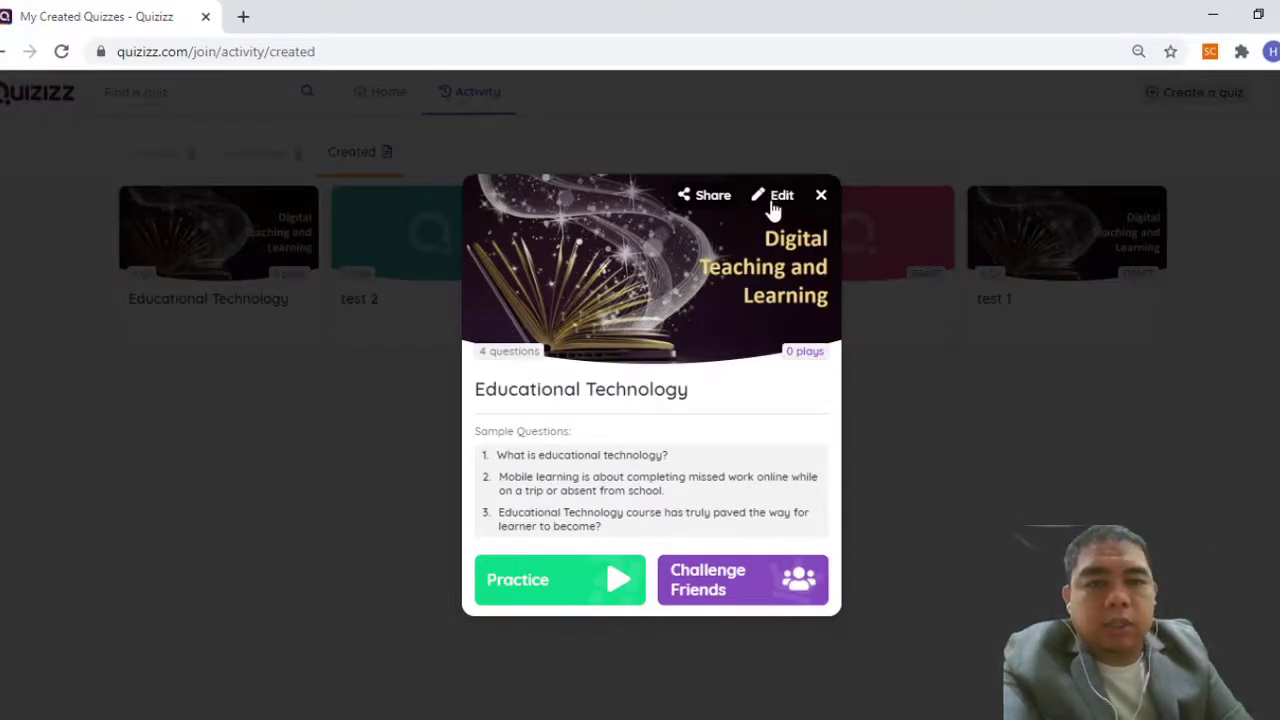
{"action": "left_click", "coordinate": [538, 586]}
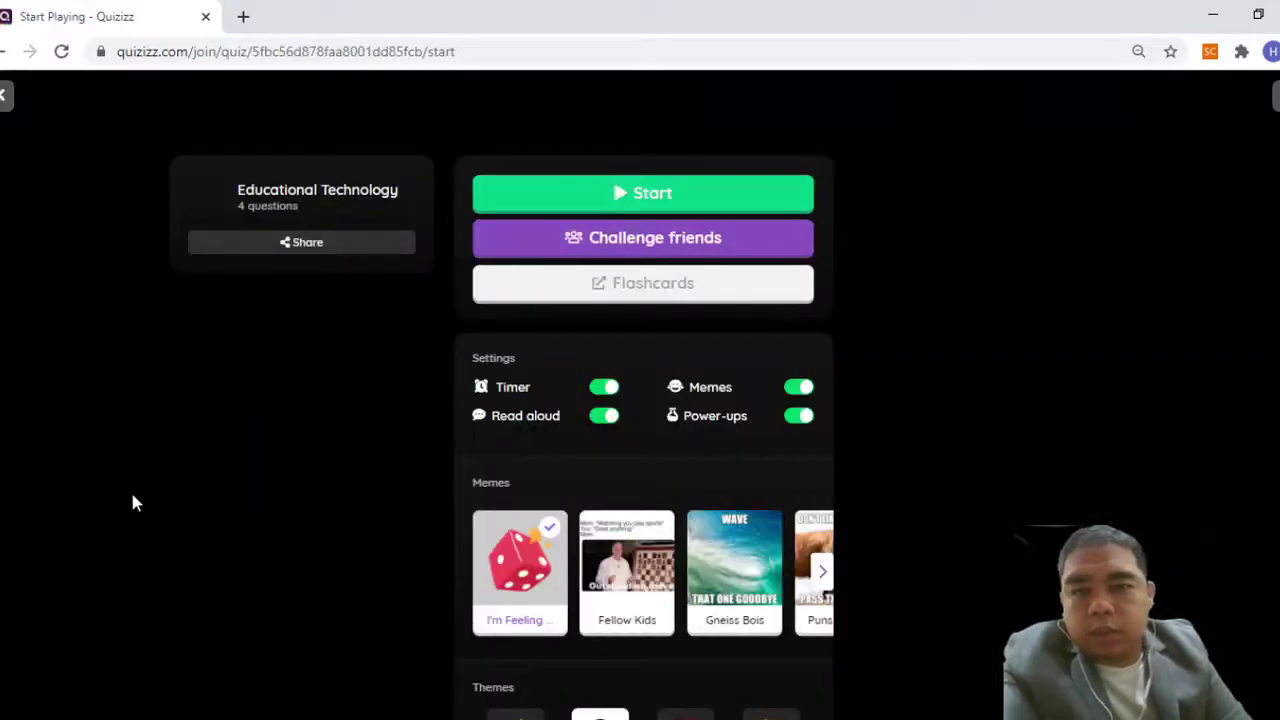
{"action": "left_click", "coordinate": [600, 389]}
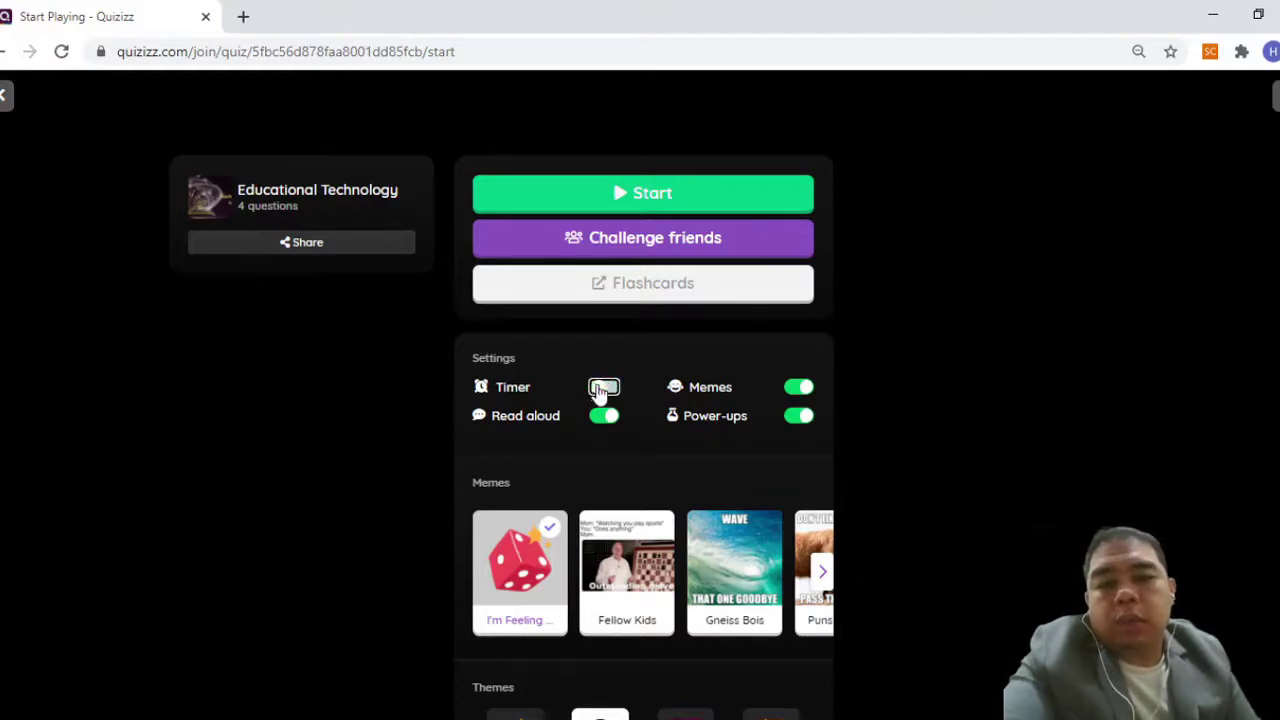
{"action": "left_click", "coordinate": [608, 390]}
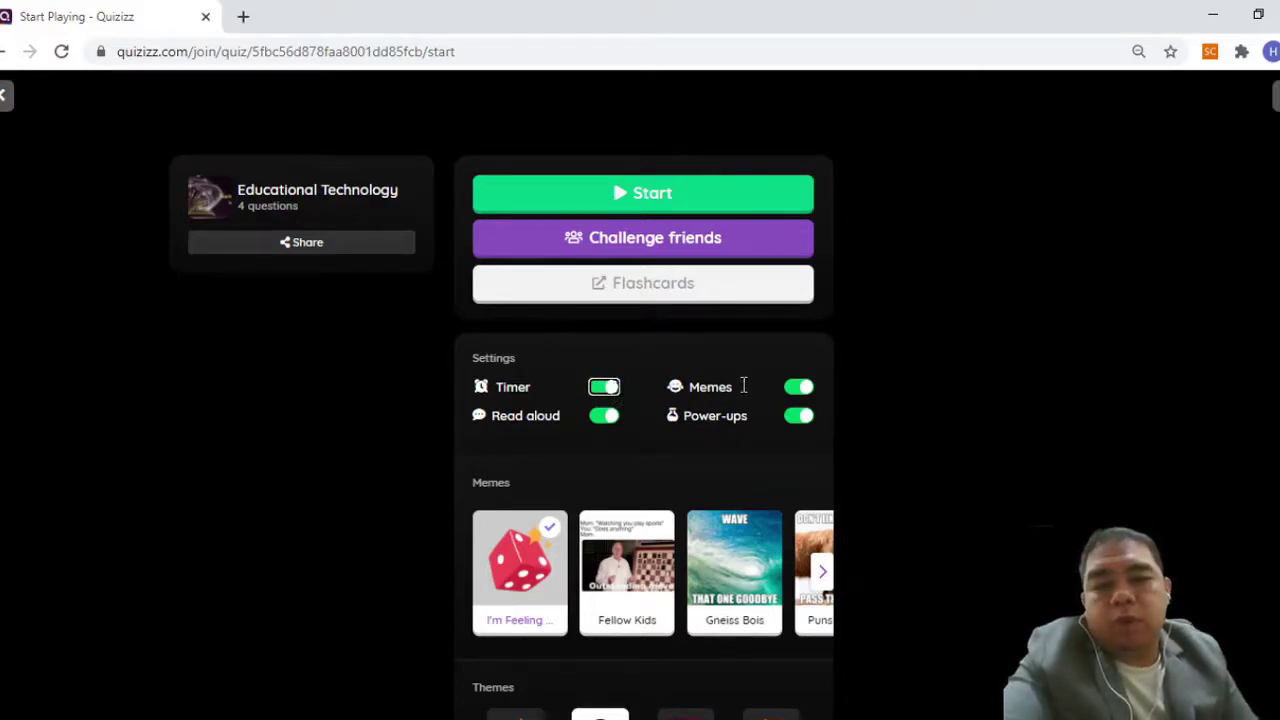
{"action": "left_click", "coordinate": [798, 396]}
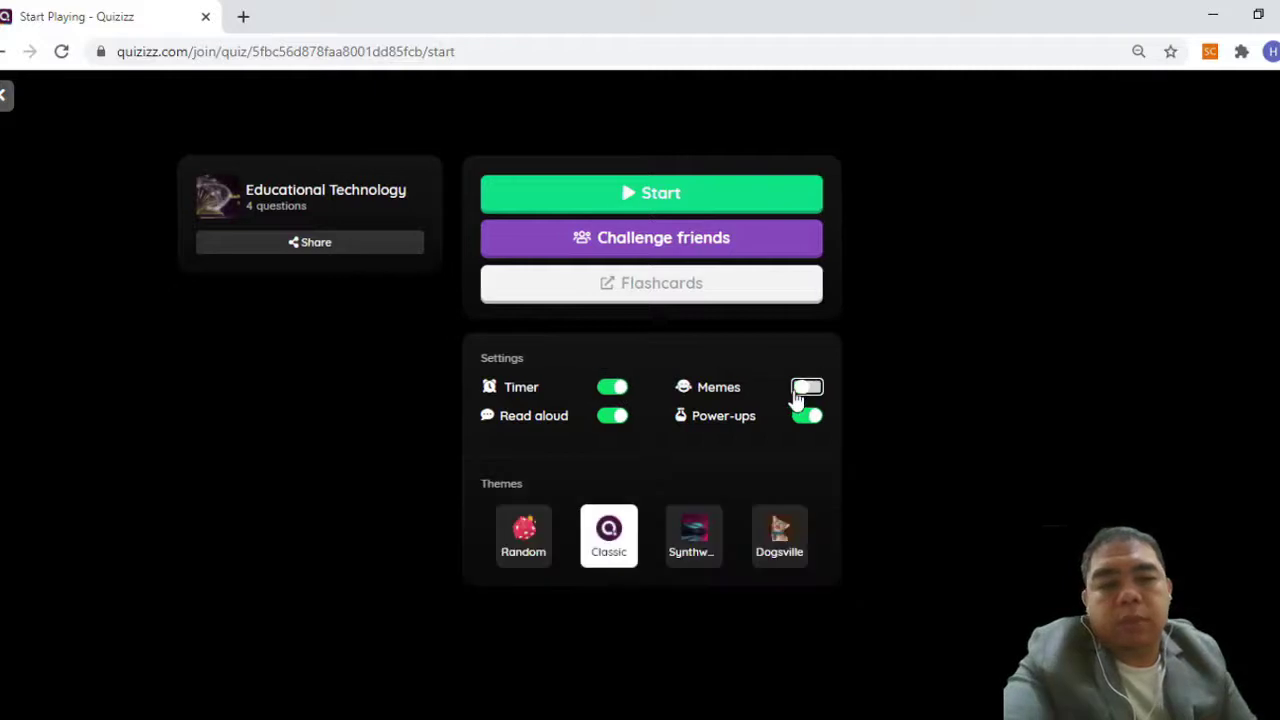
{"action": "left_click", "coordinate": [800, 390]}
Browse the meme sets in the practice setup and choose Gneiss Bois.
{"action": "scroll", "coordinate": [306, 462], "scroll_direction": "down", "scroll_amount": 1}
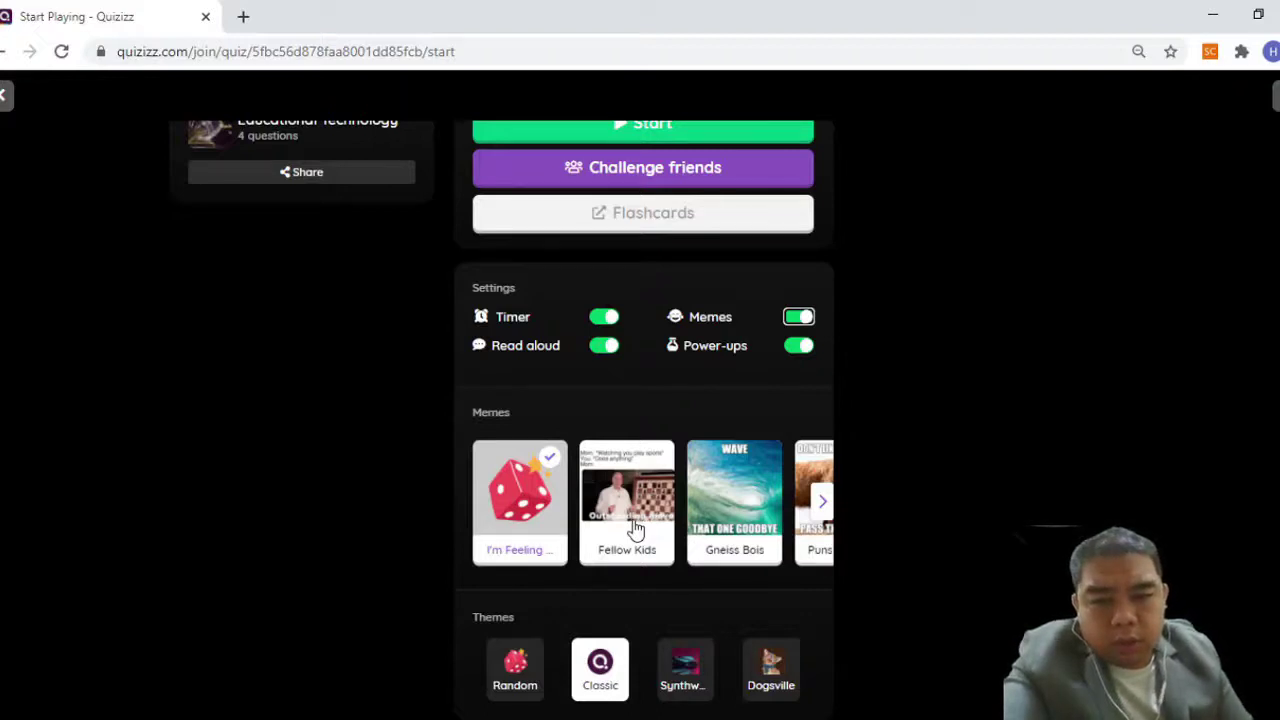
{"action": "left_click", "coordinate": [822, 505]}
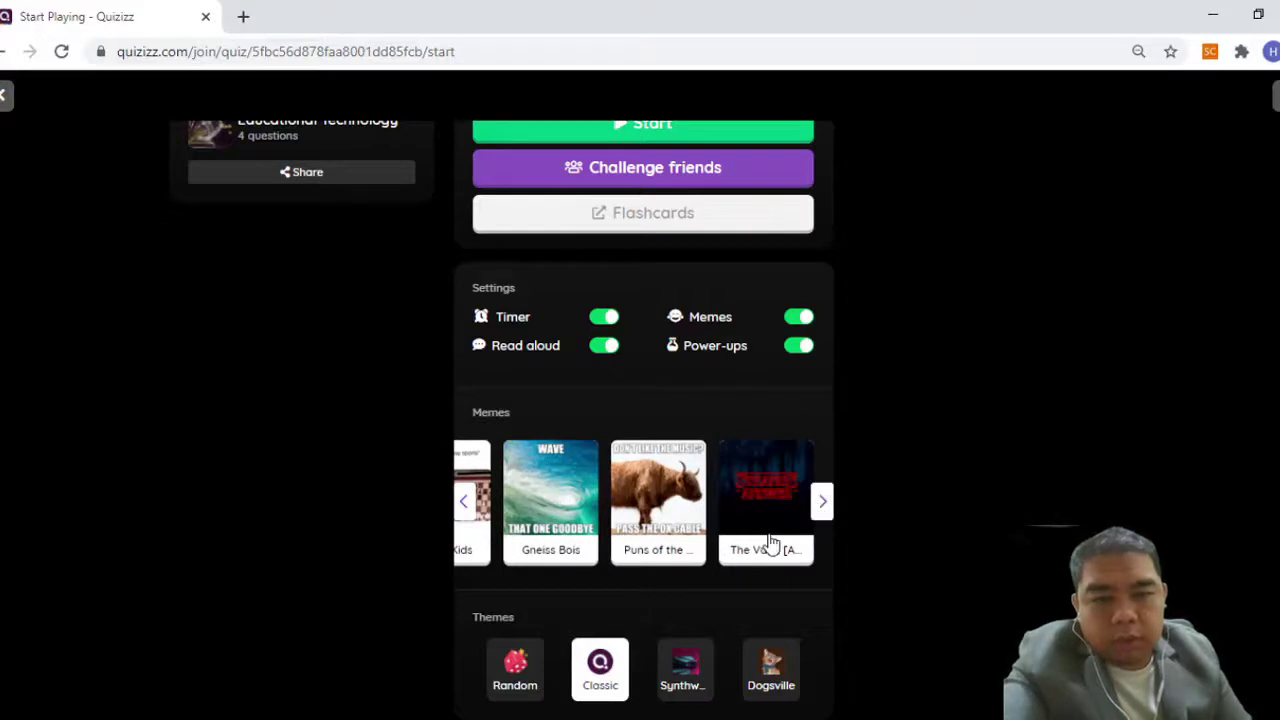
{"action": "left_click", "coordinate": [538, 545]}
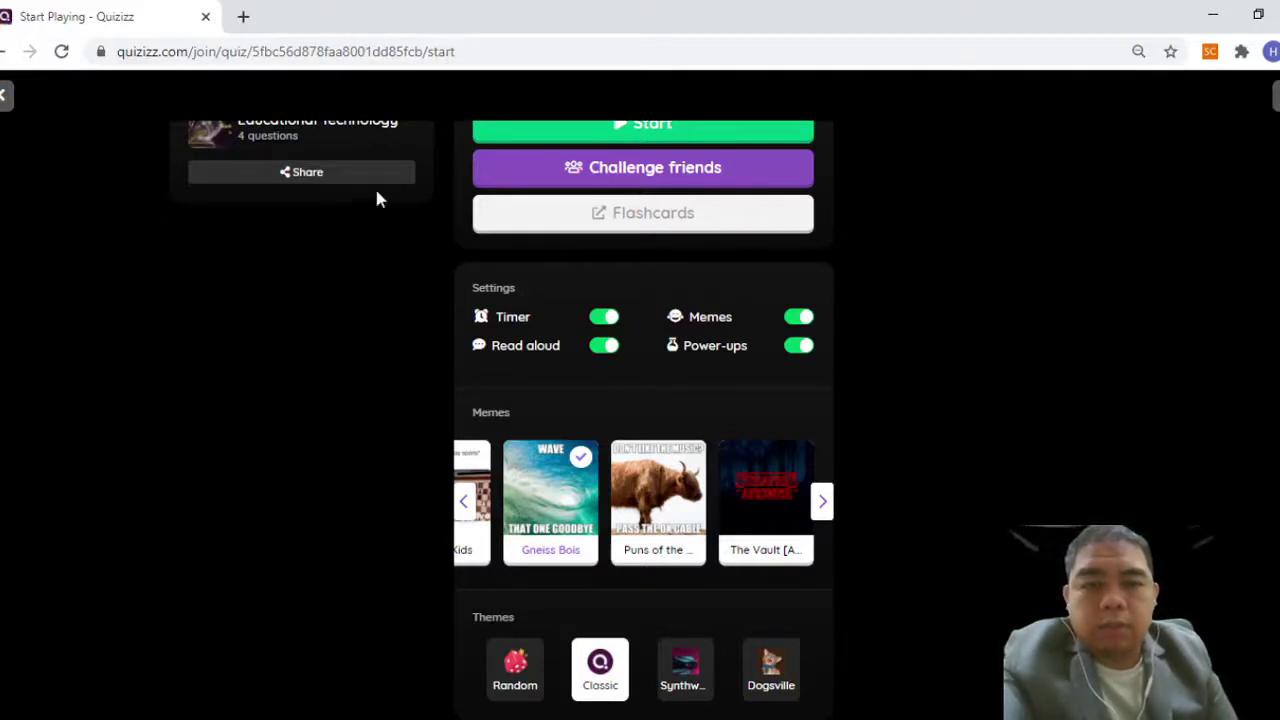
Switch the Read aloud and Power-ups settings off and back on in the practice setup.
{"action": "left_click", "coordinate": [597, 356]}
{"action": "left_click", "coordinate": [613, 355]}
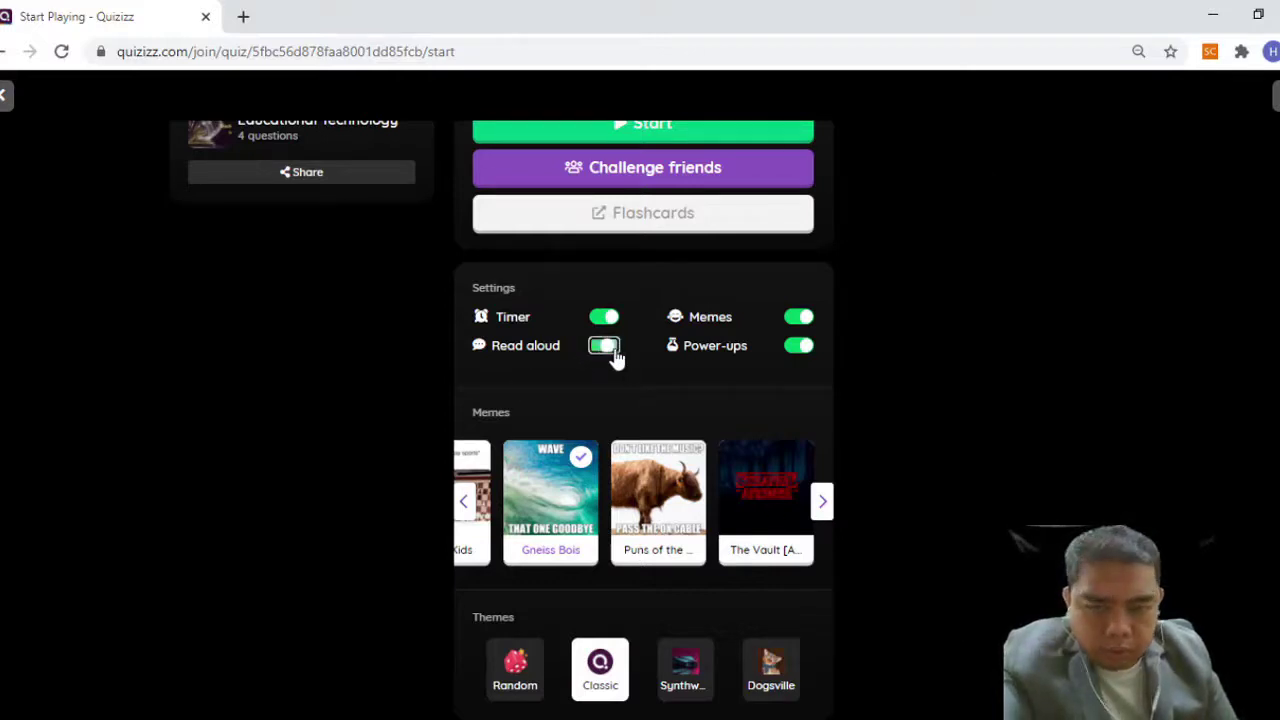
{"action": "left_click", "coordinate": [604, 355]}
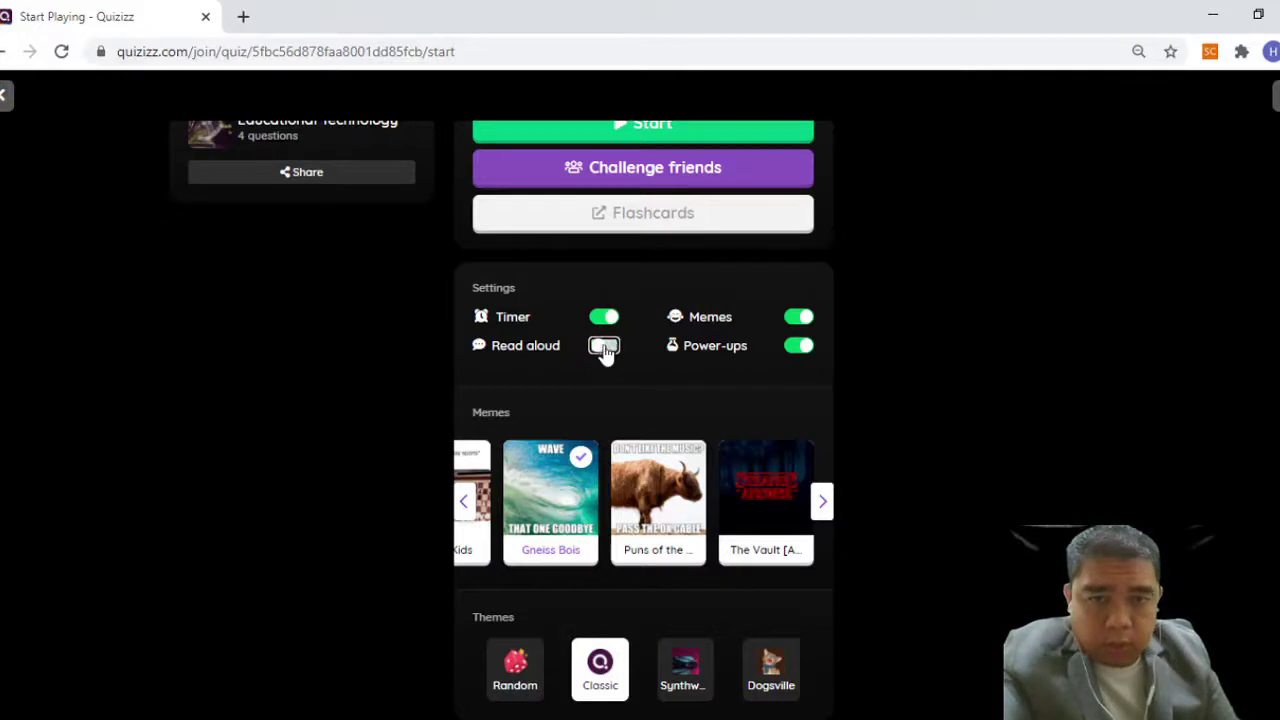
{"action": "left_click", "coordinate": [799, 352]}
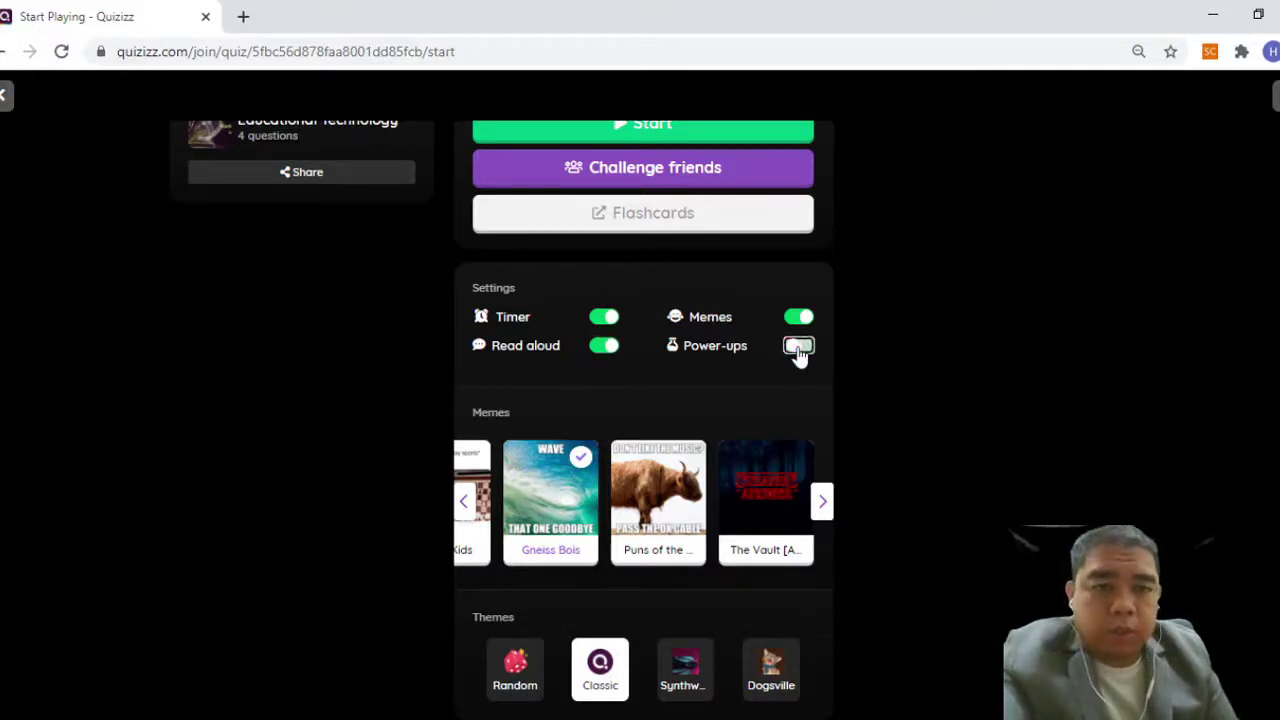
{"action": "left_click", "coordinate": [809, 354]}
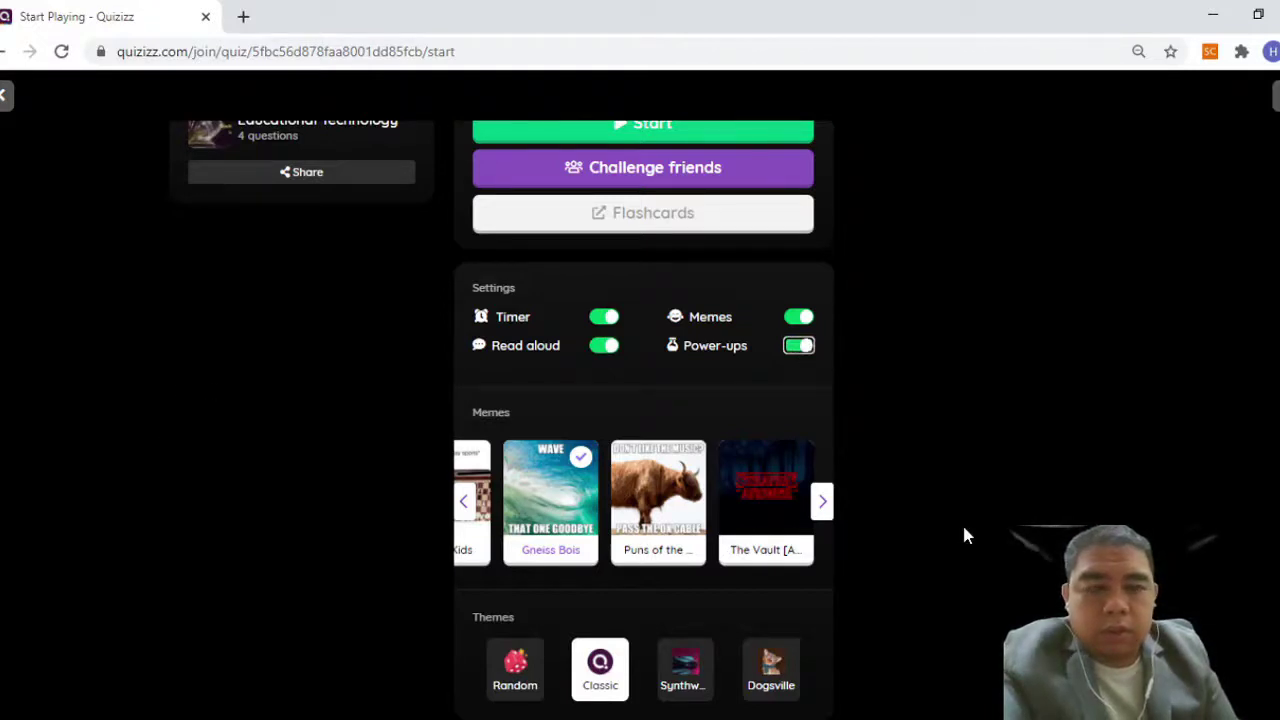
{"action": "scroll", "coordinate": [1167, 318], "scroll_direction": "up", "scroll_amount": 1}
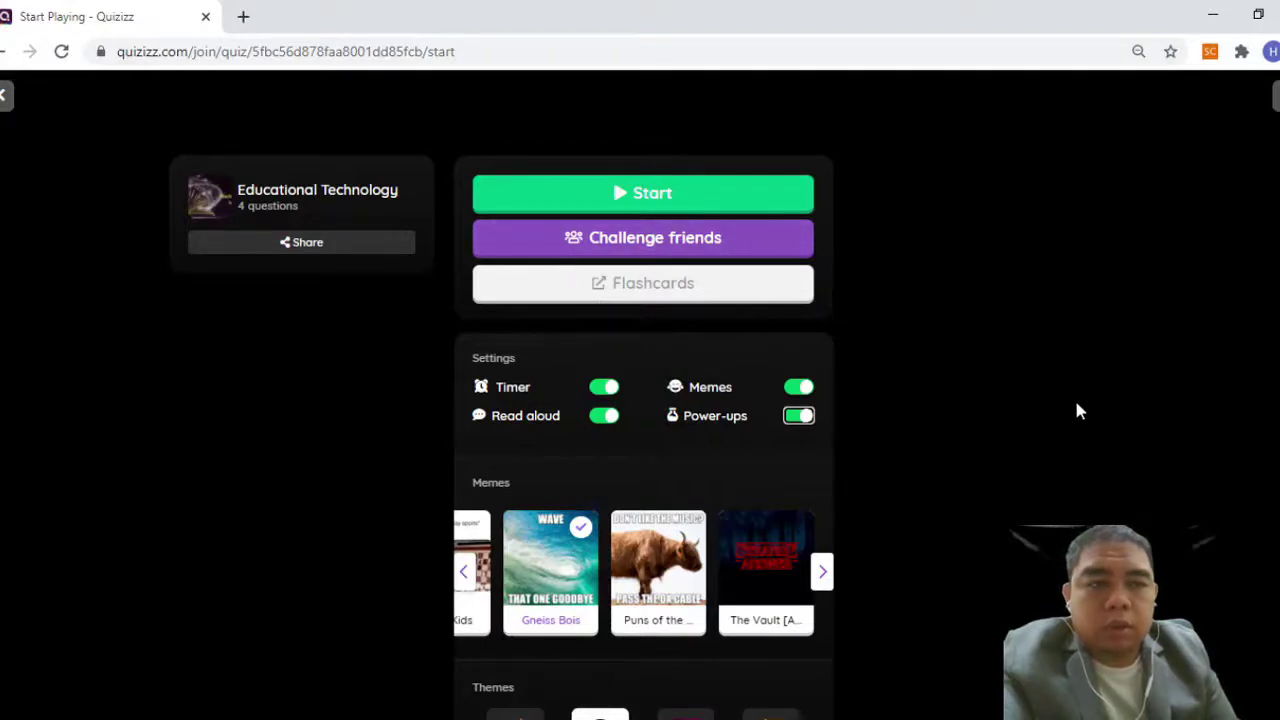
Create a friends challenge from the quiz, look over its setup page and end the challenge game.
{"action": "left_click", "coordinate": [611, 244]}
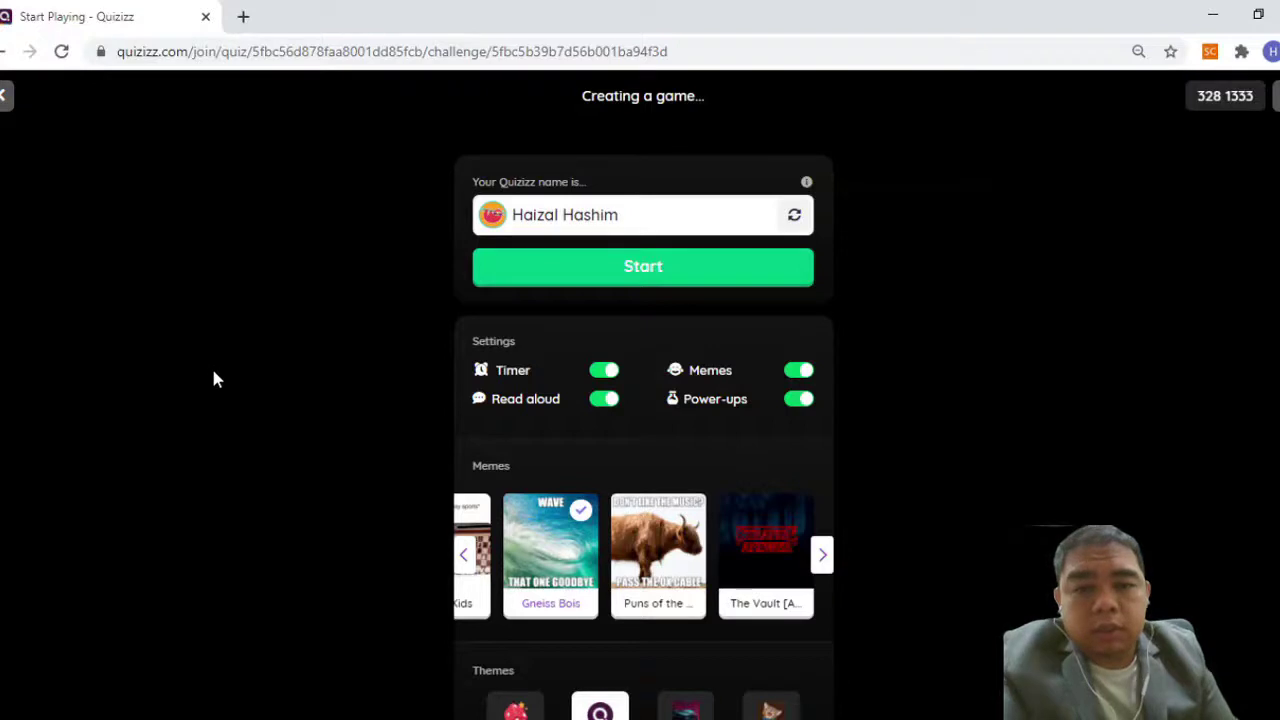
{"action": "scroll", "coordinate": [213, 378], "scroll_direction": "down", "scroll_amount": 1}
{"action": "scroll", "coordinate": [229, 394], "scroll_direction": "up", "scroll_amount": 1}
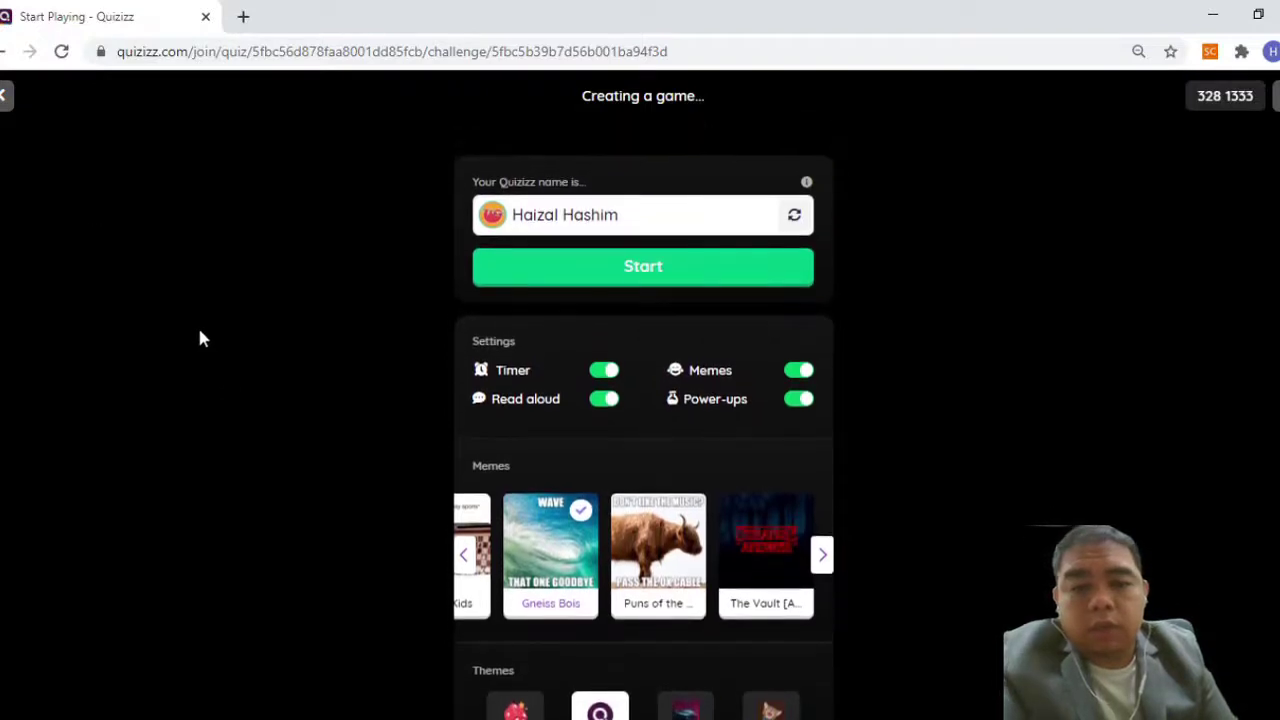
{"action": "left_click", "coordinate": [4, 112]}
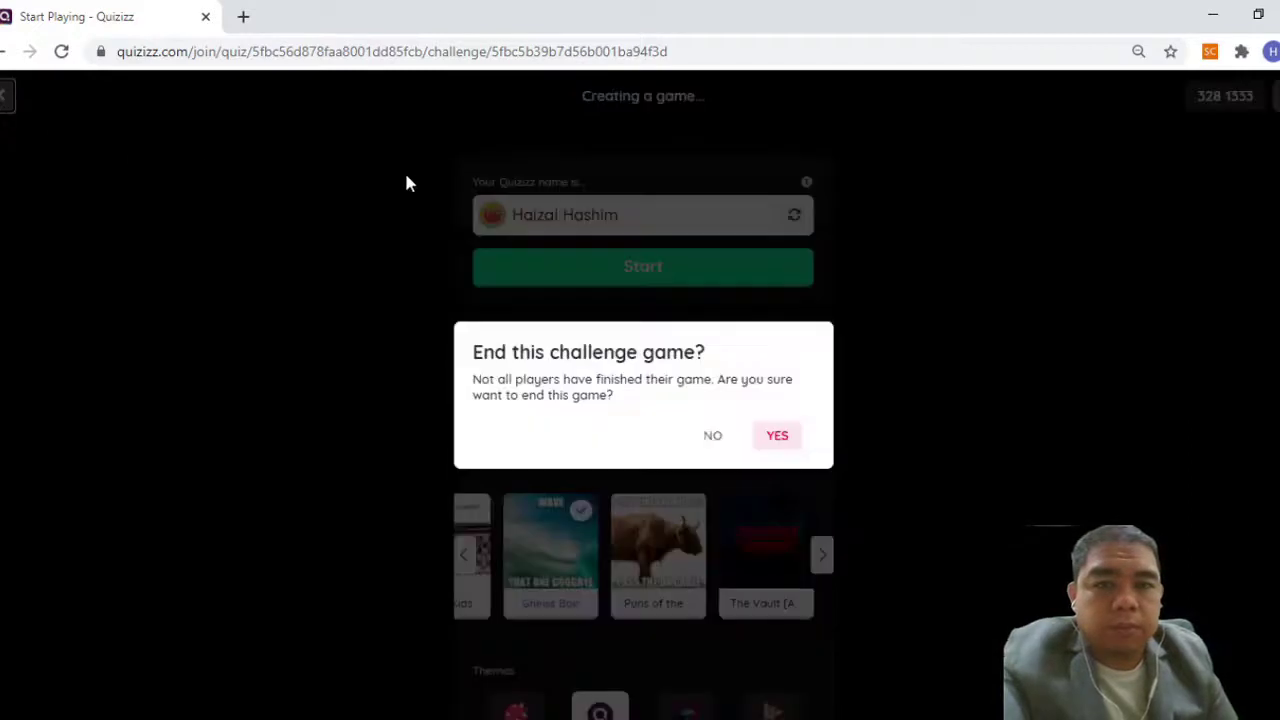
{"action": "left_click", "coordinate": [778, 438]}
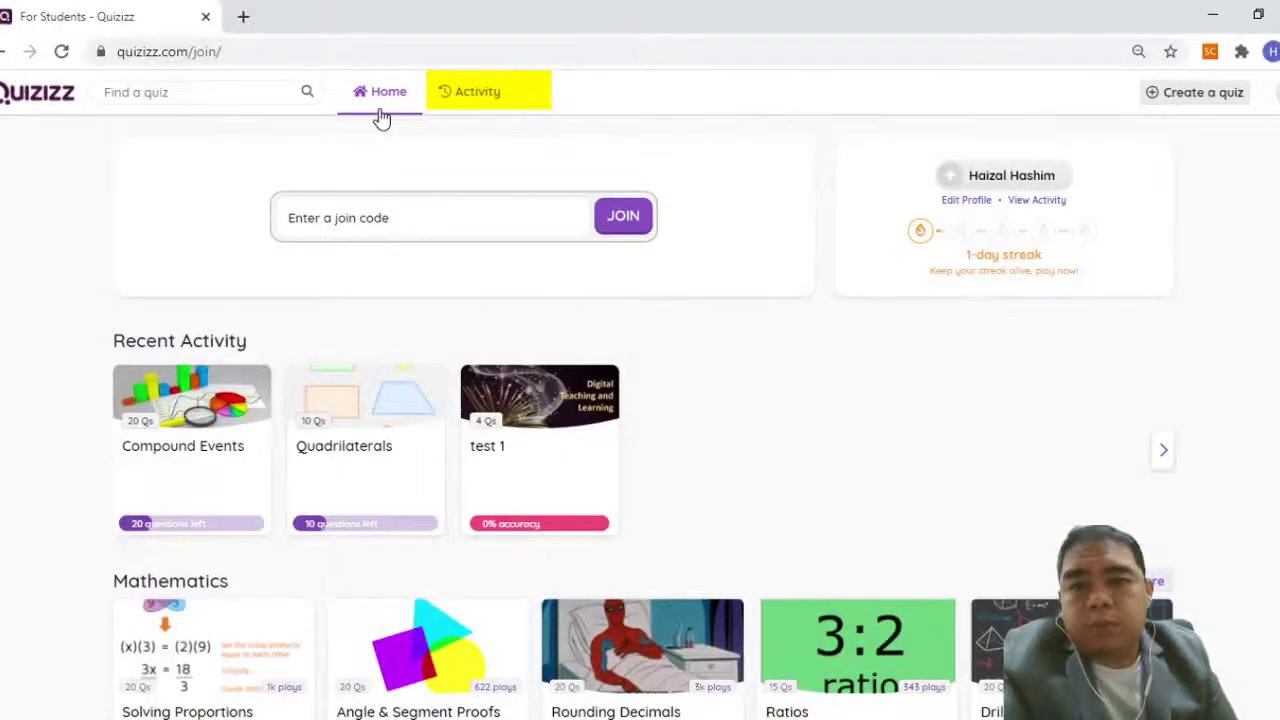
Open the Educational Technology quiz from the created quizzes and start a solo practice game with the default settings.
{"action": "left_click", "coordinate": [474, 100]}
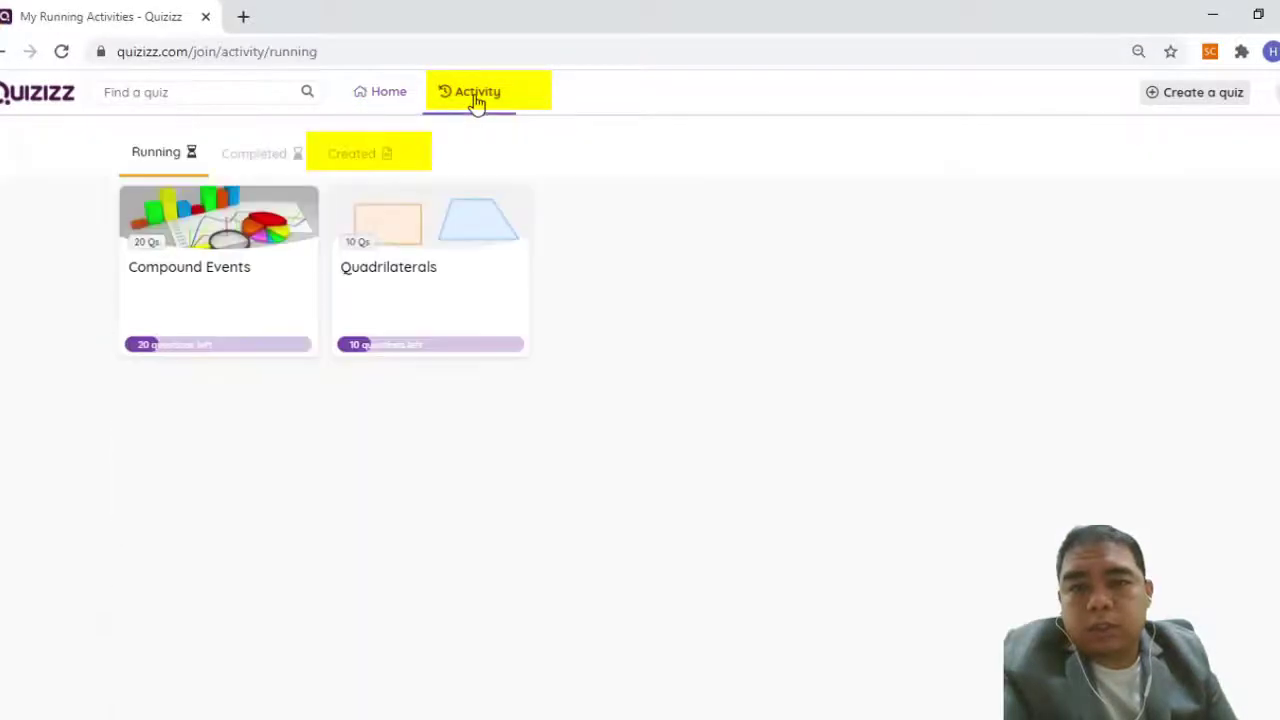
{"action": "left_click", "coordinate": [362, 156]}
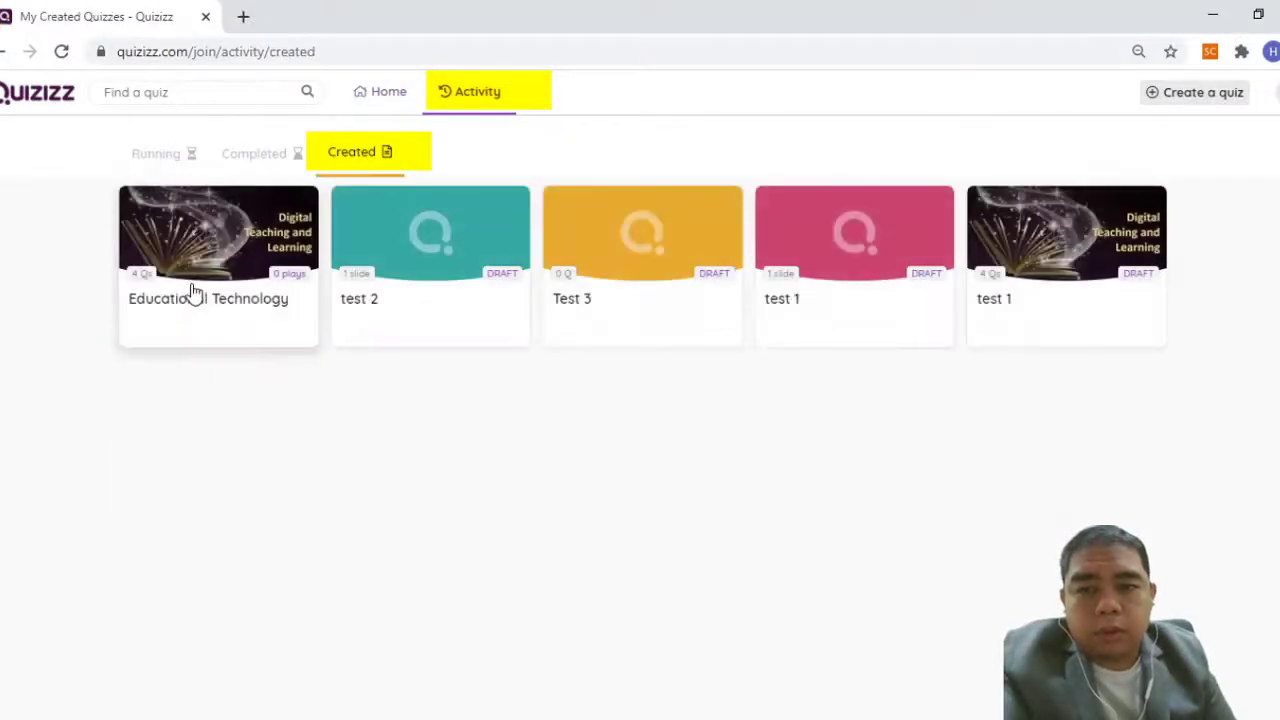
{"action": "left_click", "coordinate": [191, 290]}
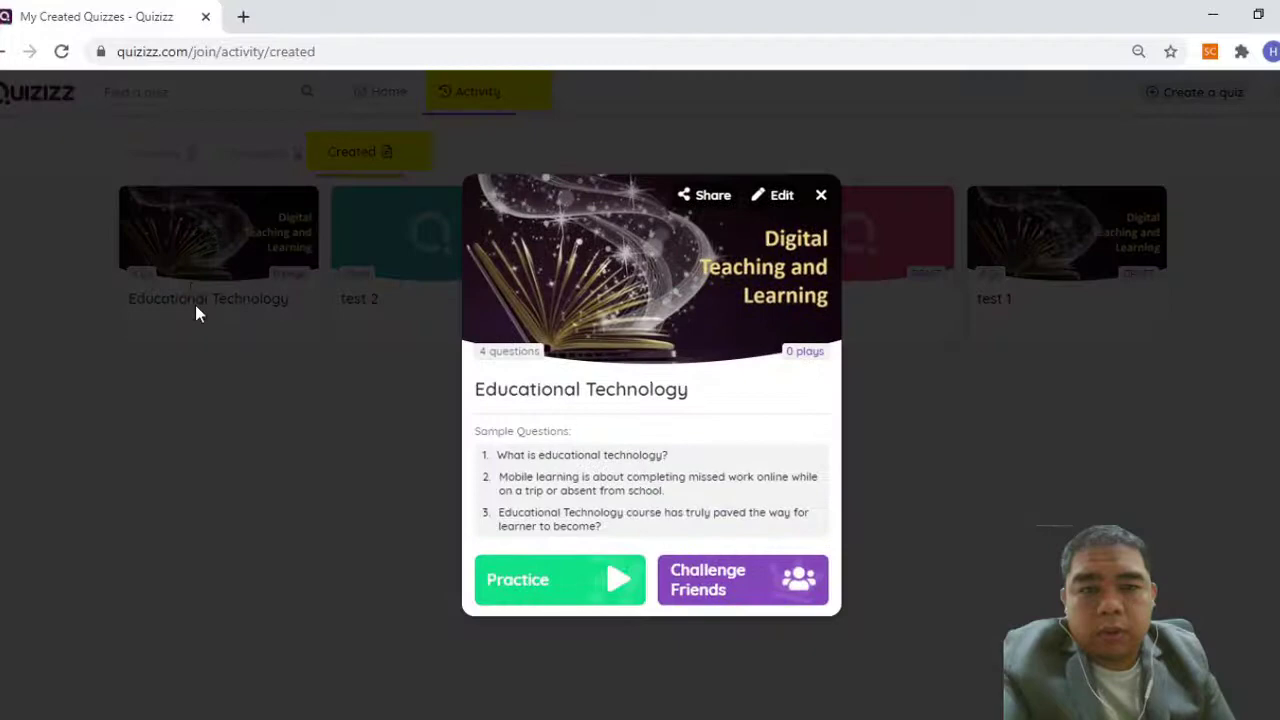
{"action": "left_click", "coordinate": [565, 582]}
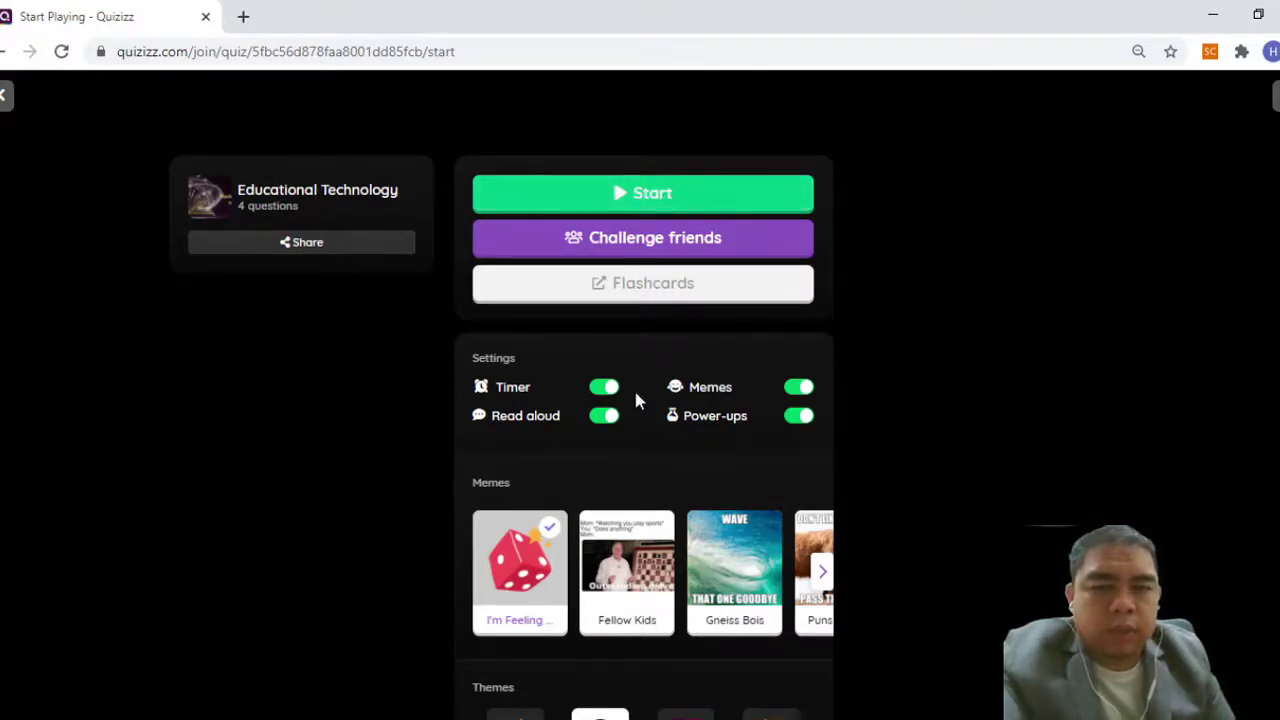
{"action": "left_click", "coordinate": [694, 196]}
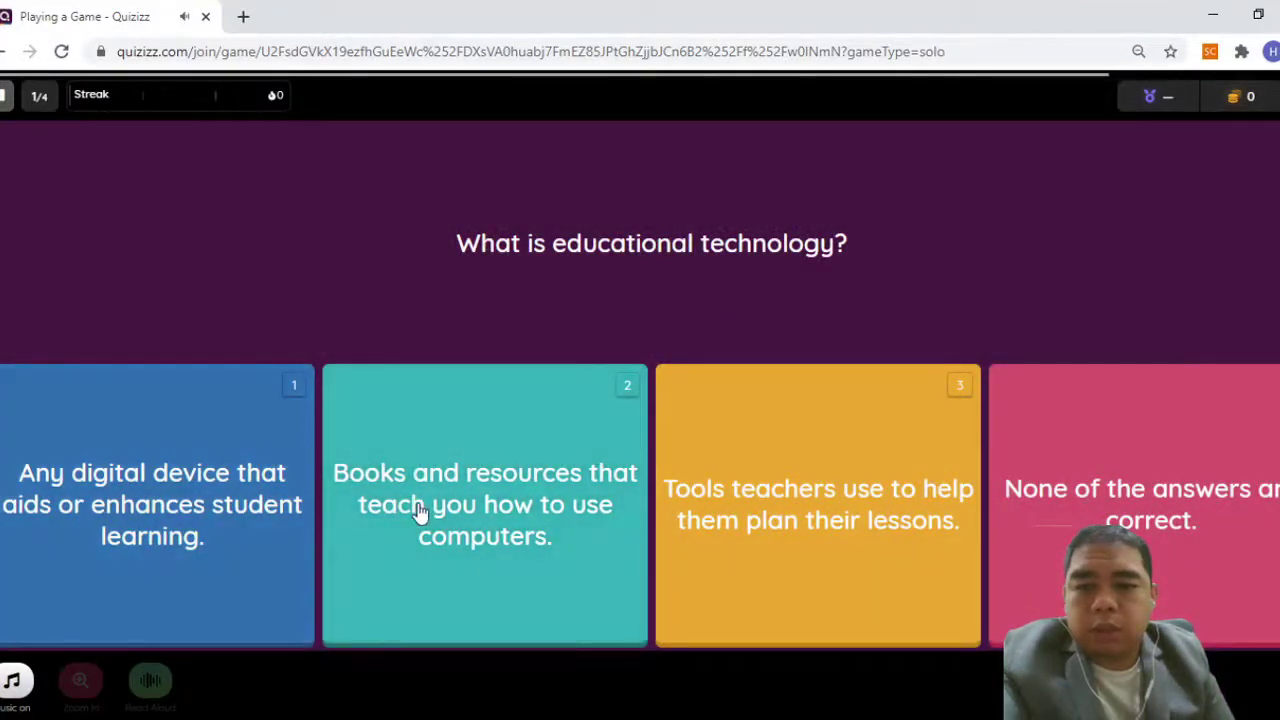
Answer the question on what educational technology is and choose False for the mobile learning statement.
{"action": "left_click", "coordinate": [753, 512]}
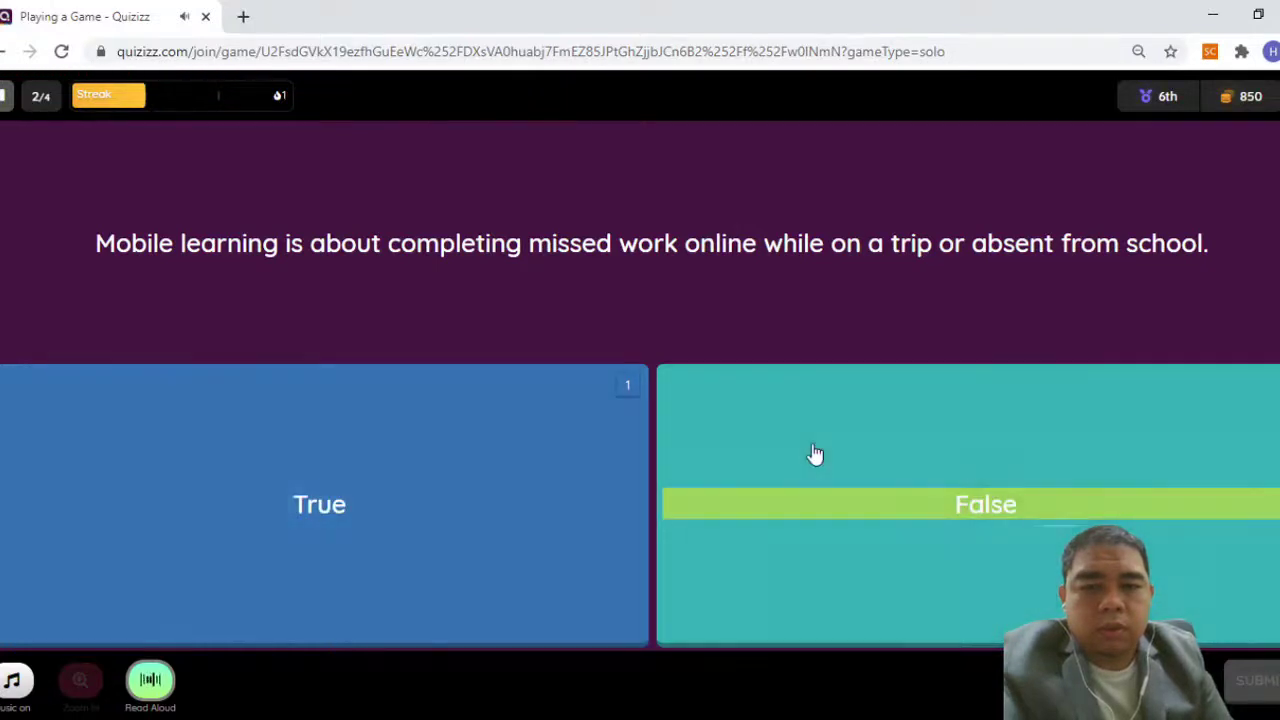
{"action": "left_click", "coordinate": [814, 453]}
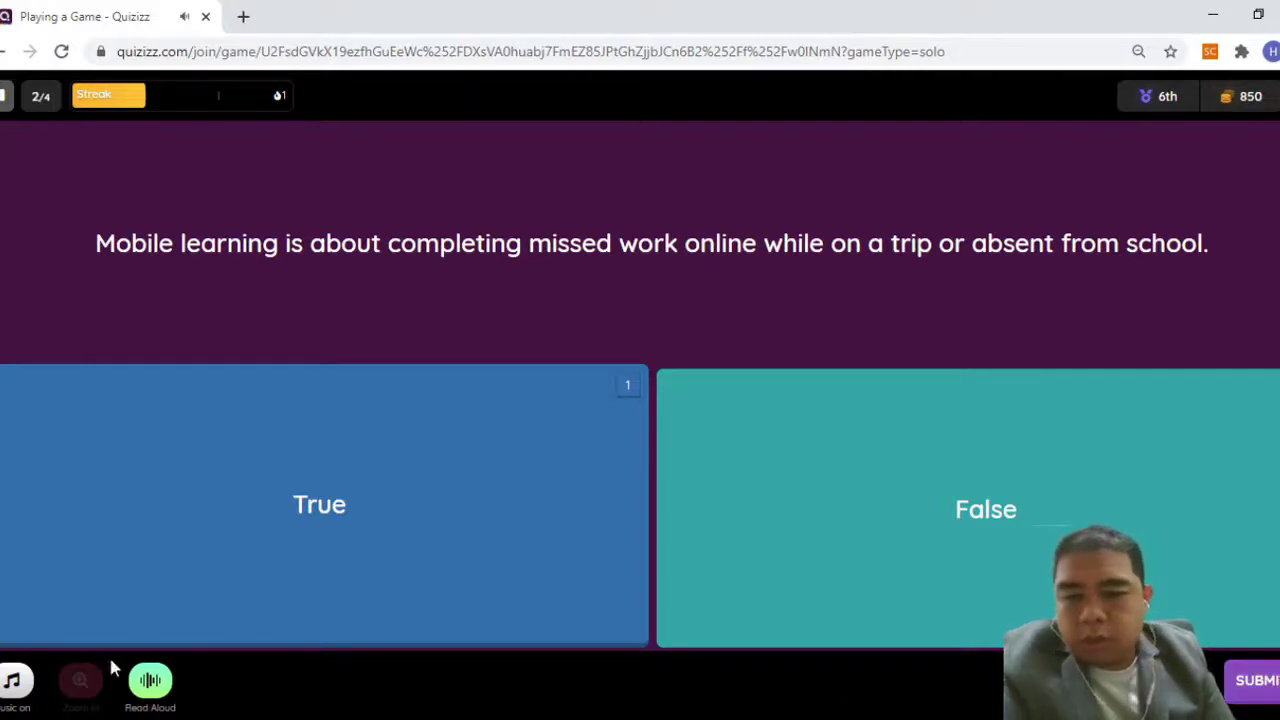
Switch the game music off and back on and have the mobile learning question read aloud.
{"action": "left_click", "coordinate": [12, 684]}
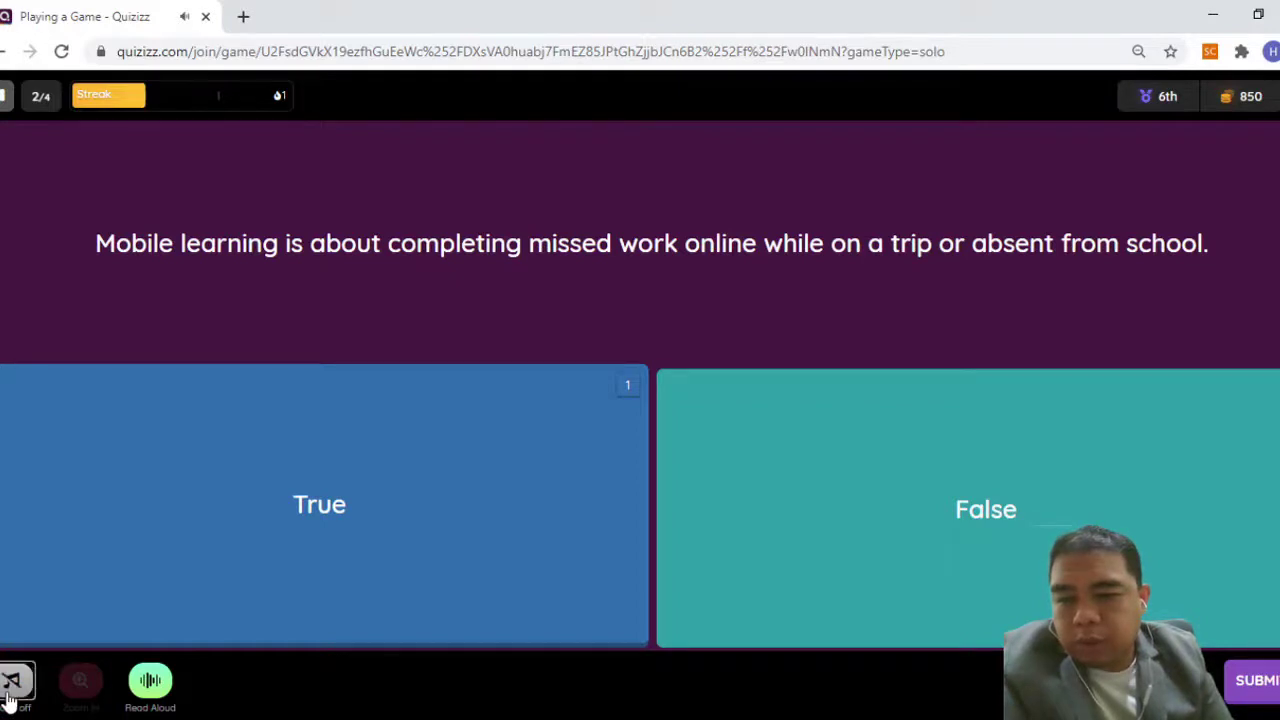
{"action": "left_click", "coordinate": [9, 694]}
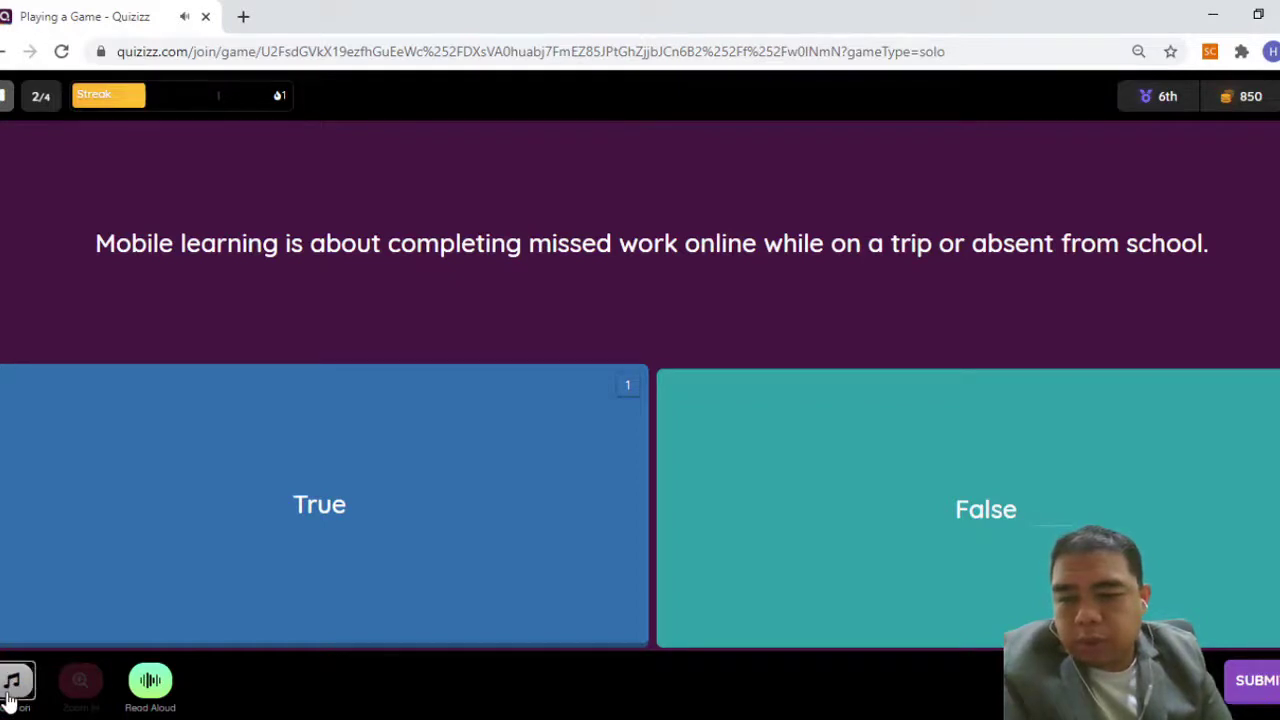
{"action": "left_click", "coordinate": [150, 684]}
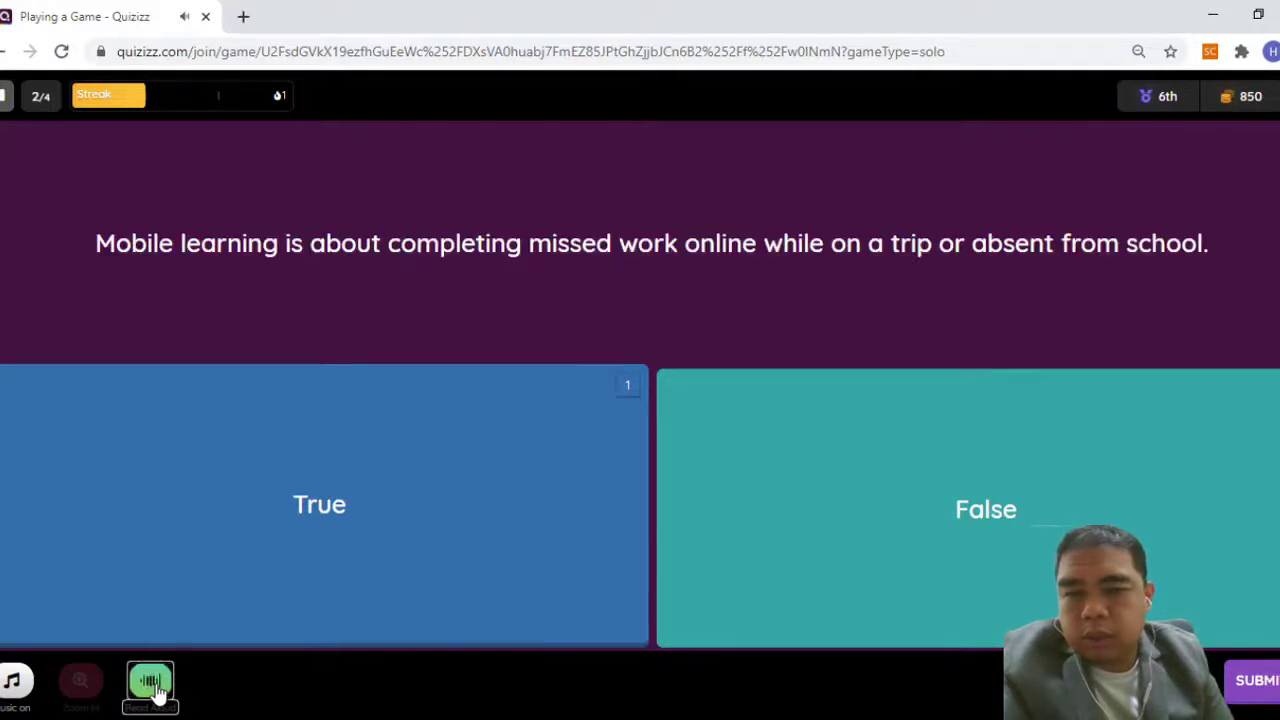
Submit the False answer and answer the open question on what learners become with "Not sure".
{"action": "left_click", "coordinate": [1254, 690]}
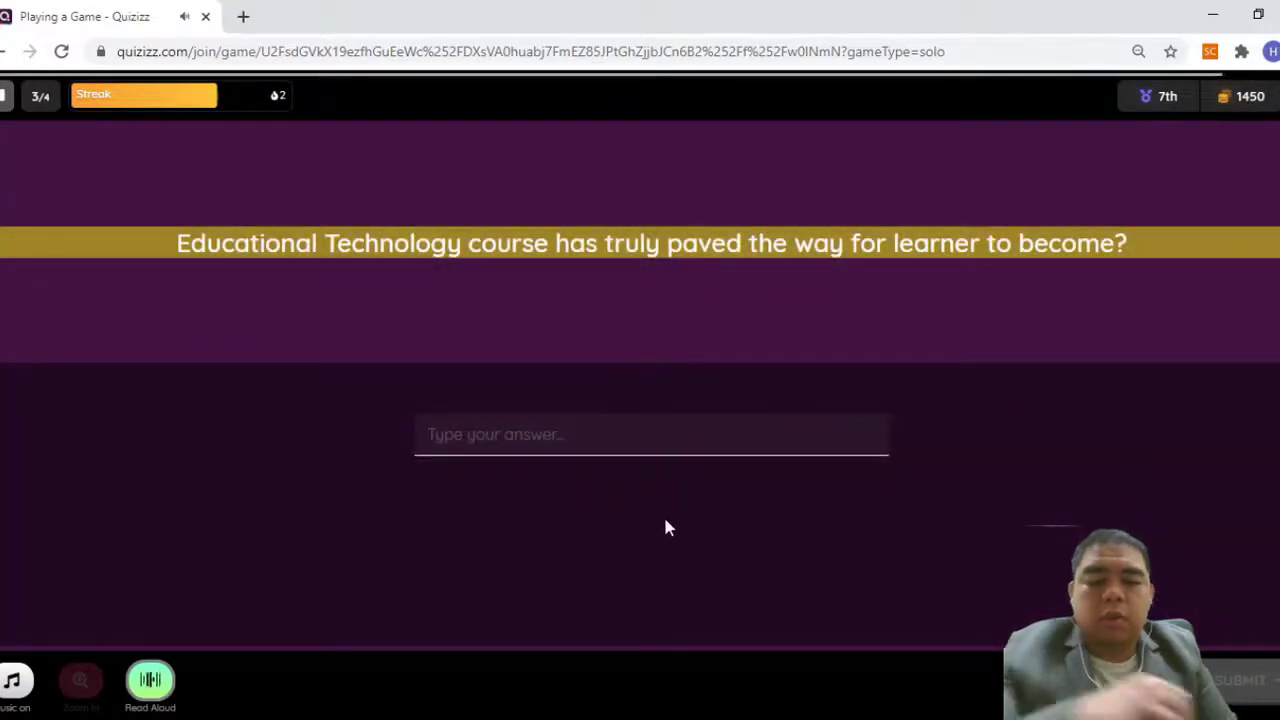
{"action": "type", "text": "No"}
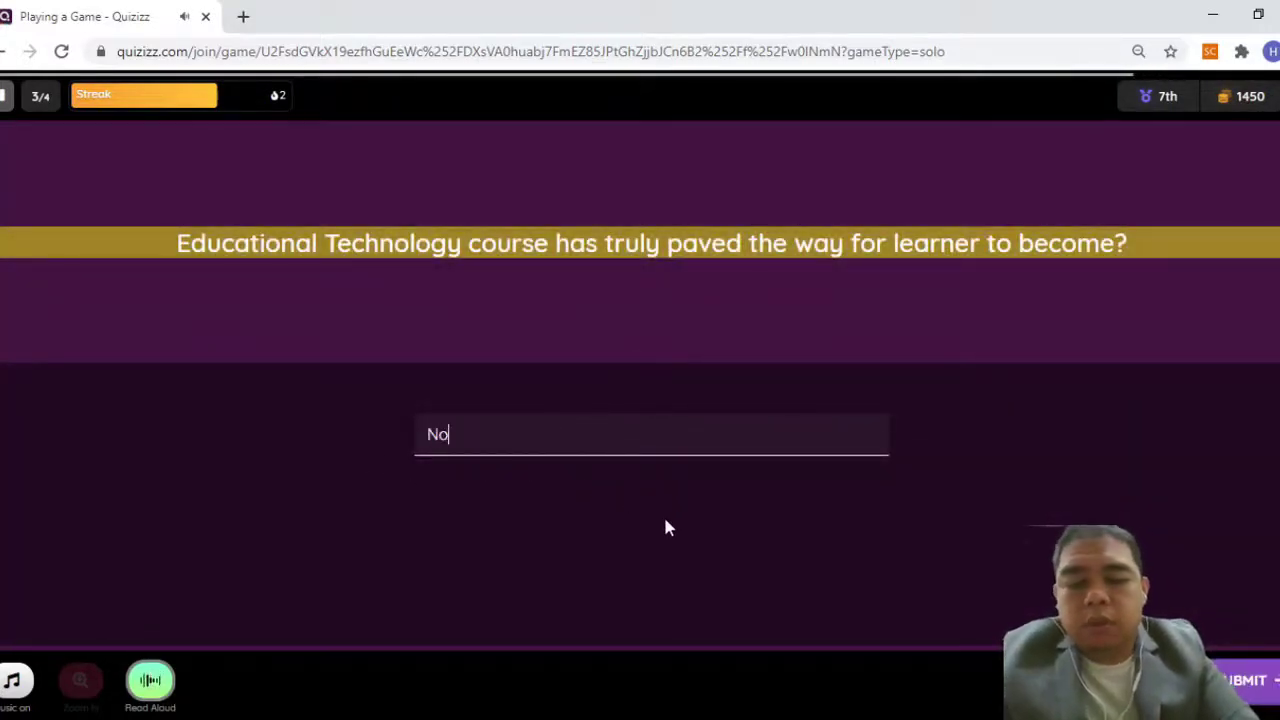
{"action": "type", "text": "t sure"}
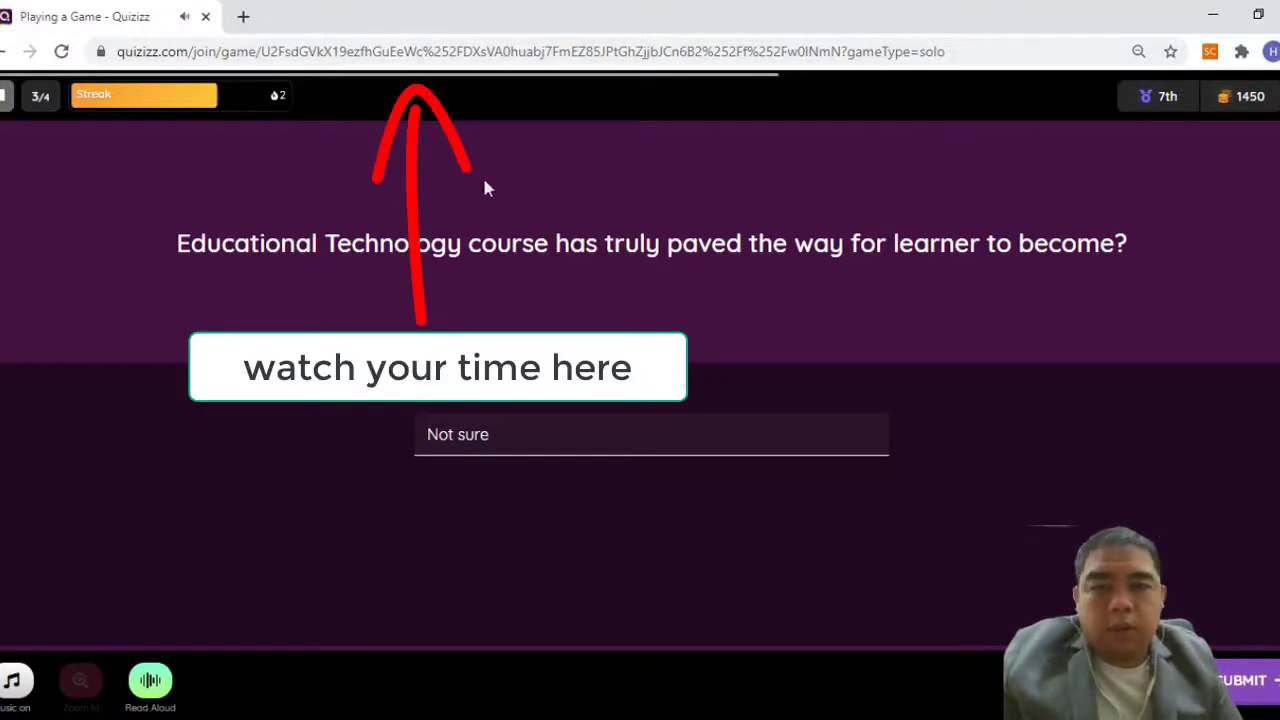
{"action": "left_click", "coordinate": [1257, 688]}
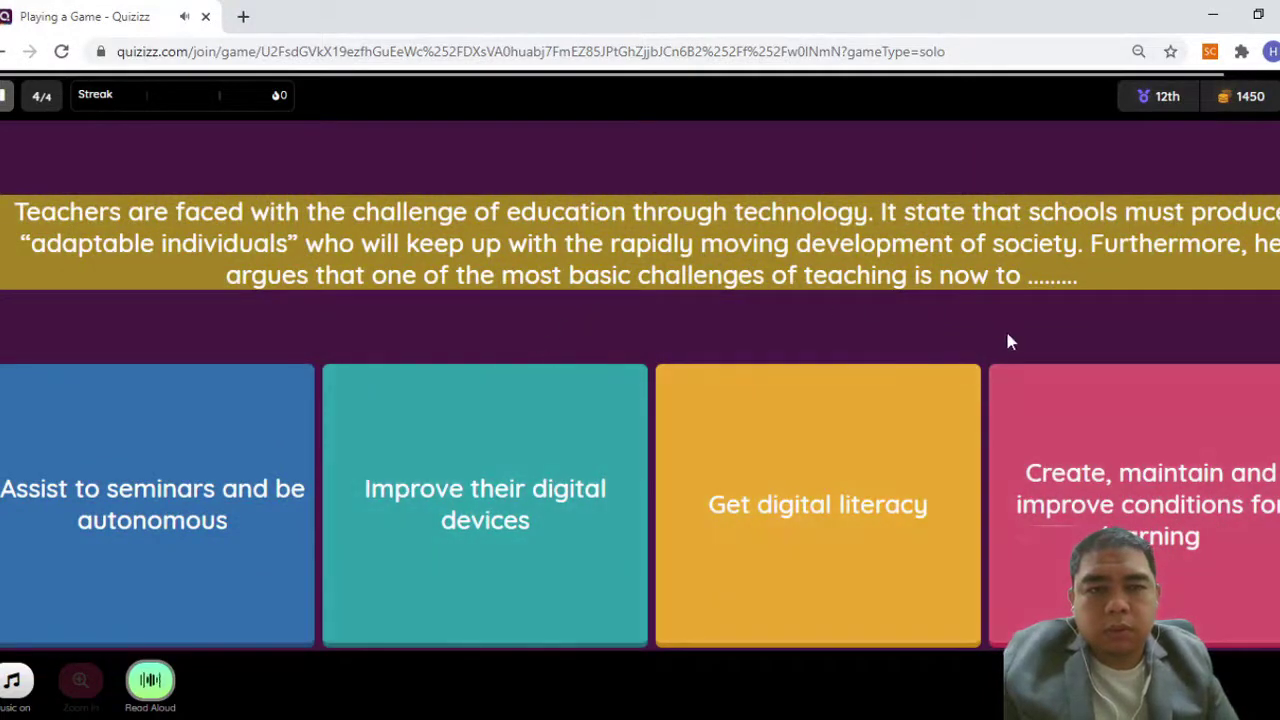
Answer the last question with "Create, maintain and improve conditions for learning" and the repeated open question with "again".
{"action": "left_click", "coordinate": [1130, 590]}
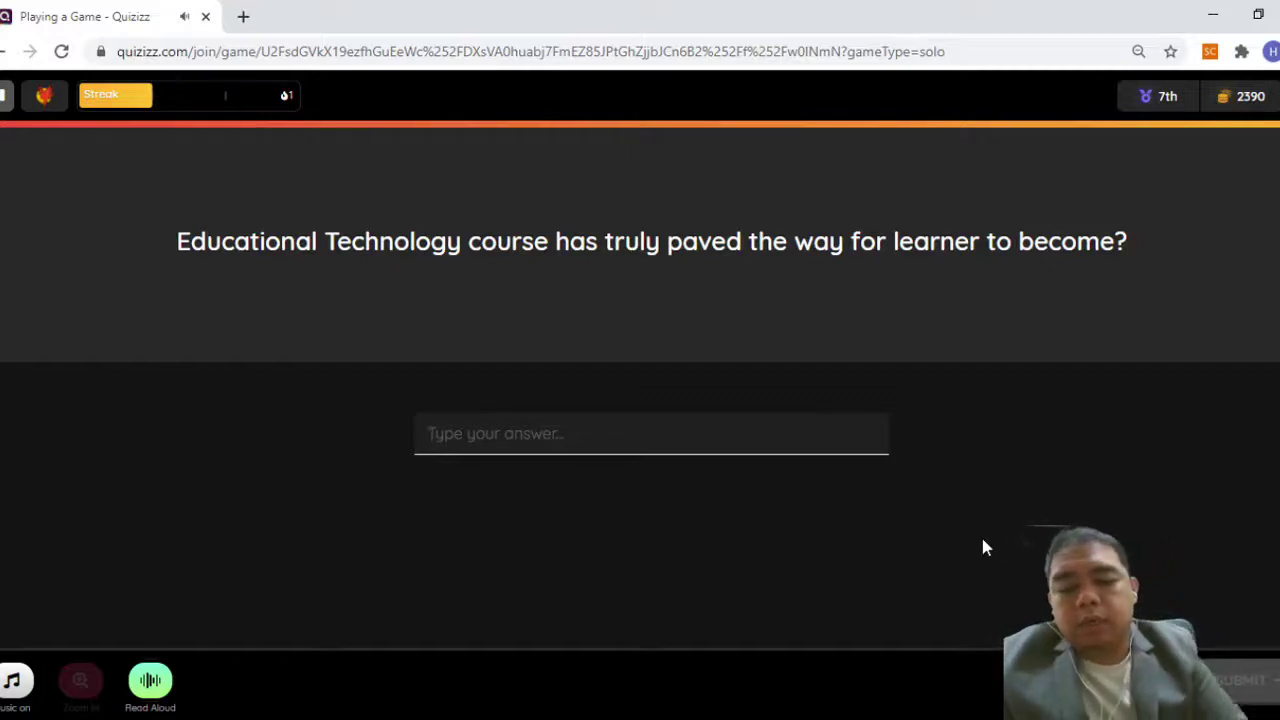
{"action": "type", "text": "again"}
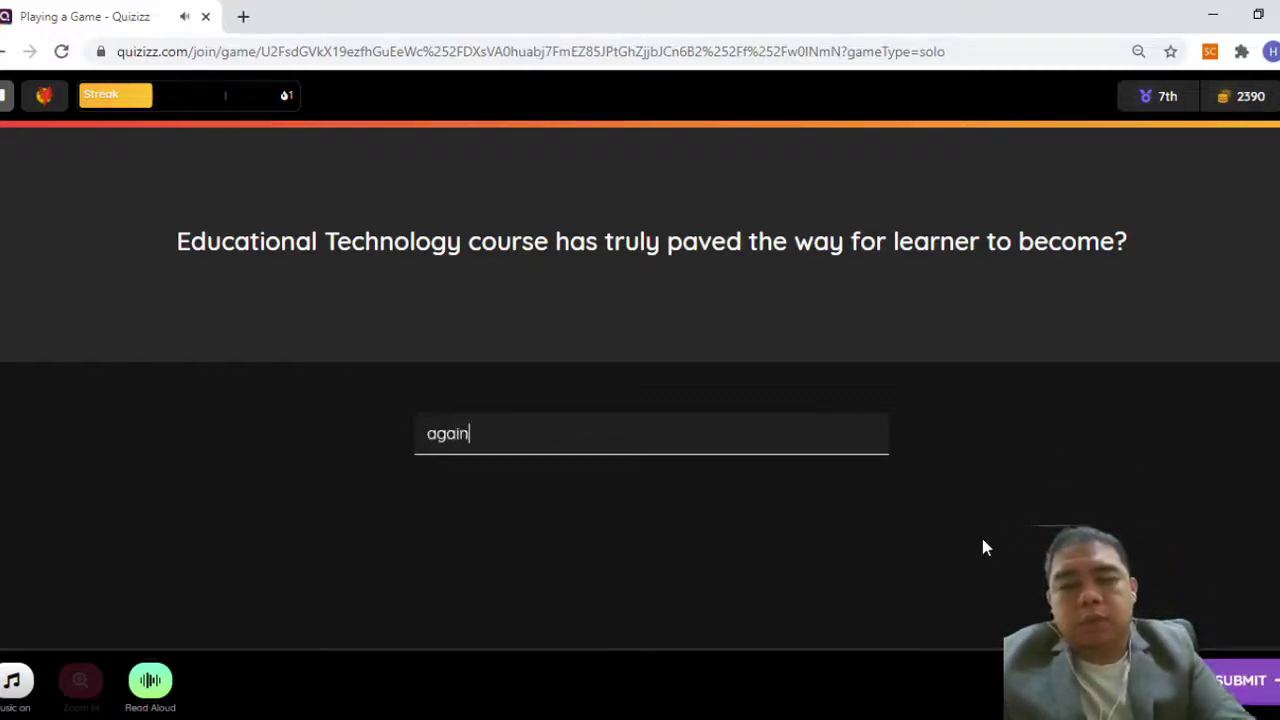
{"action": "left_click", "coordinate": [1274, 683]}
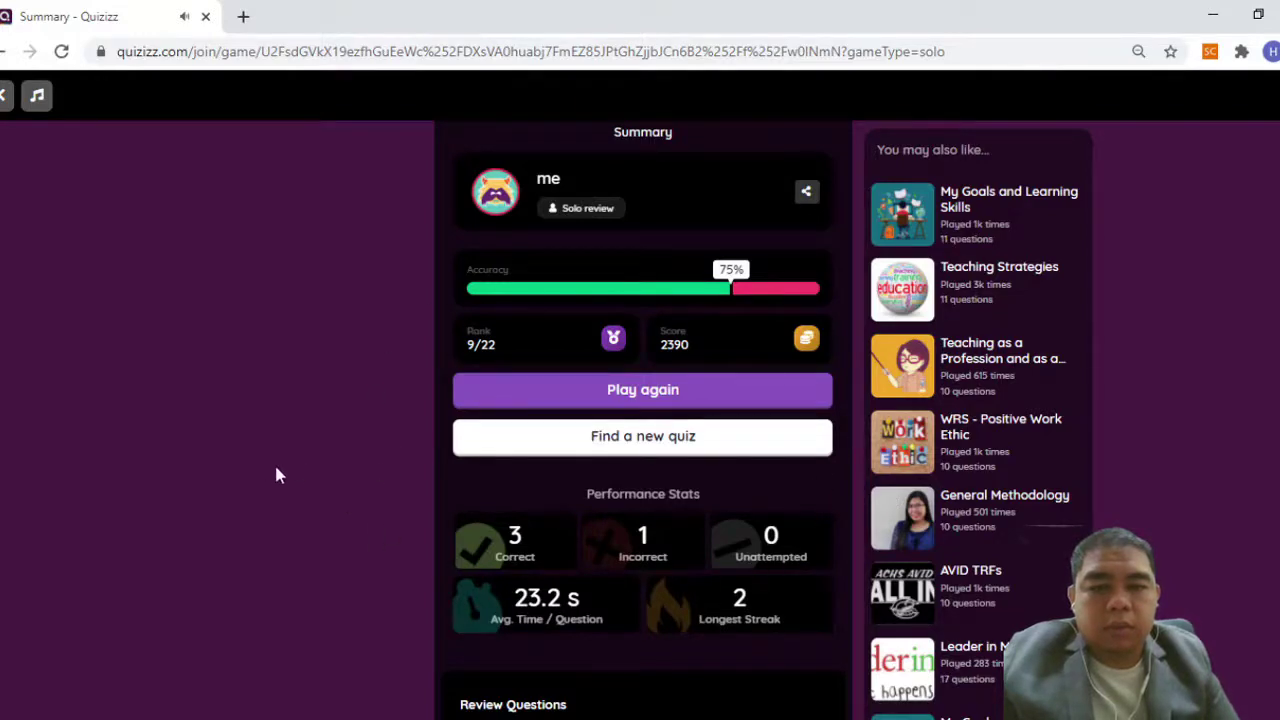
Examine the game summary with its accuracy, performance stats and the list of reviewed questions.
{"action": "scroll", "coordinate": [280, 470], "scroll_direction": "down", "scroll_amount": 3}
{"action": "scroll", "coordinate": [289, 460], "scroll_direction": "up", "scroll_amount": 3}
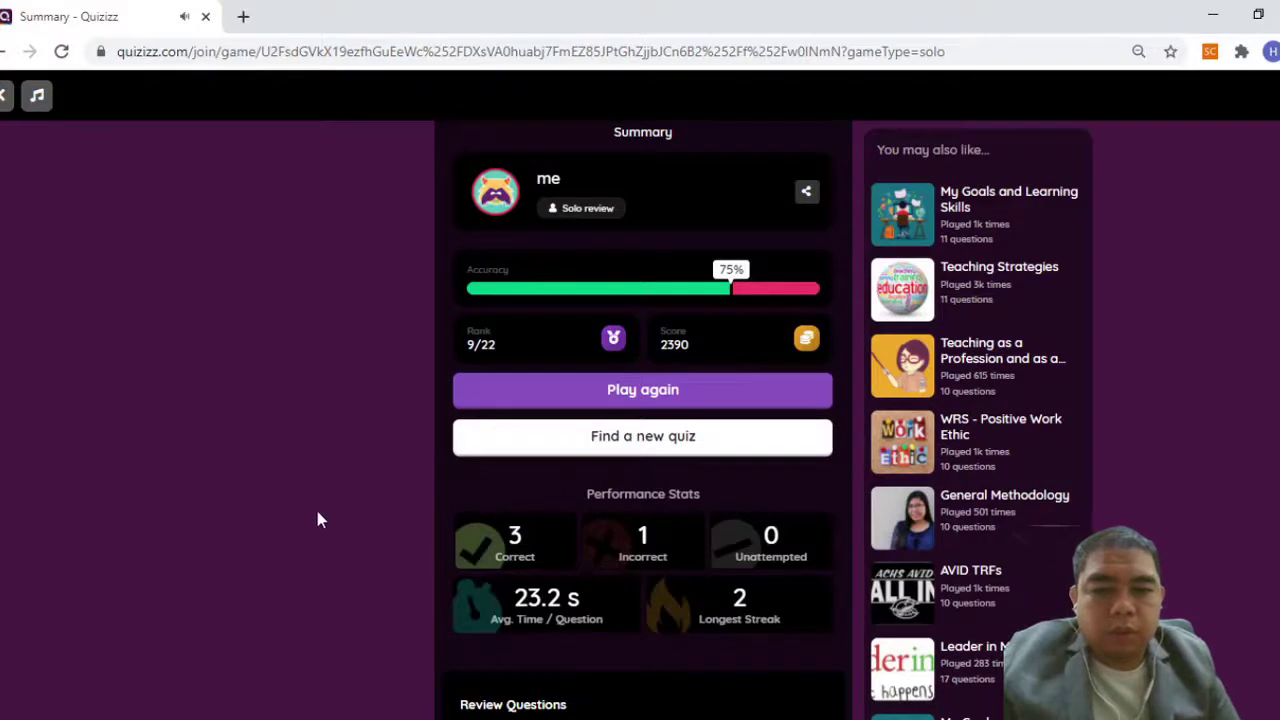
{"action": "scroll", "coordinate": [317, 518], "scroll_direction": "down", "scroll_amount": 2}
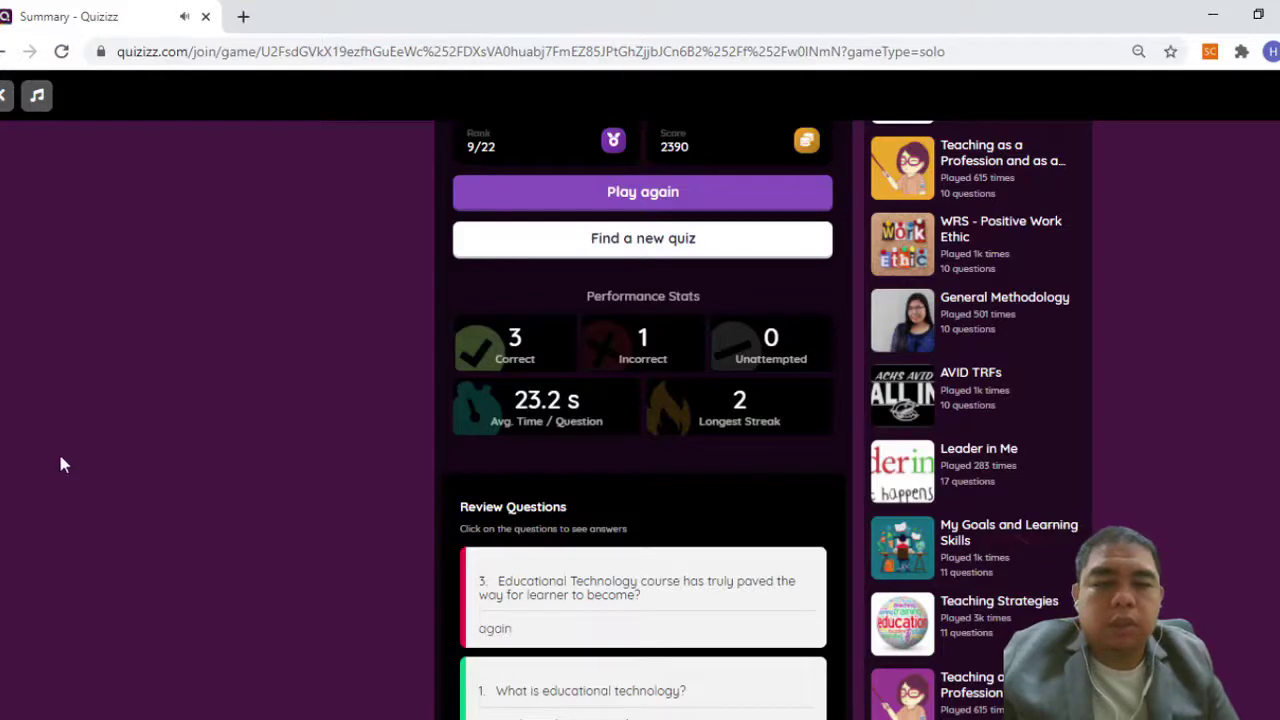
{"action": "scroll", "coordinate": [195, 493], "scroll_direction": "down", "scroll_amount": 2}
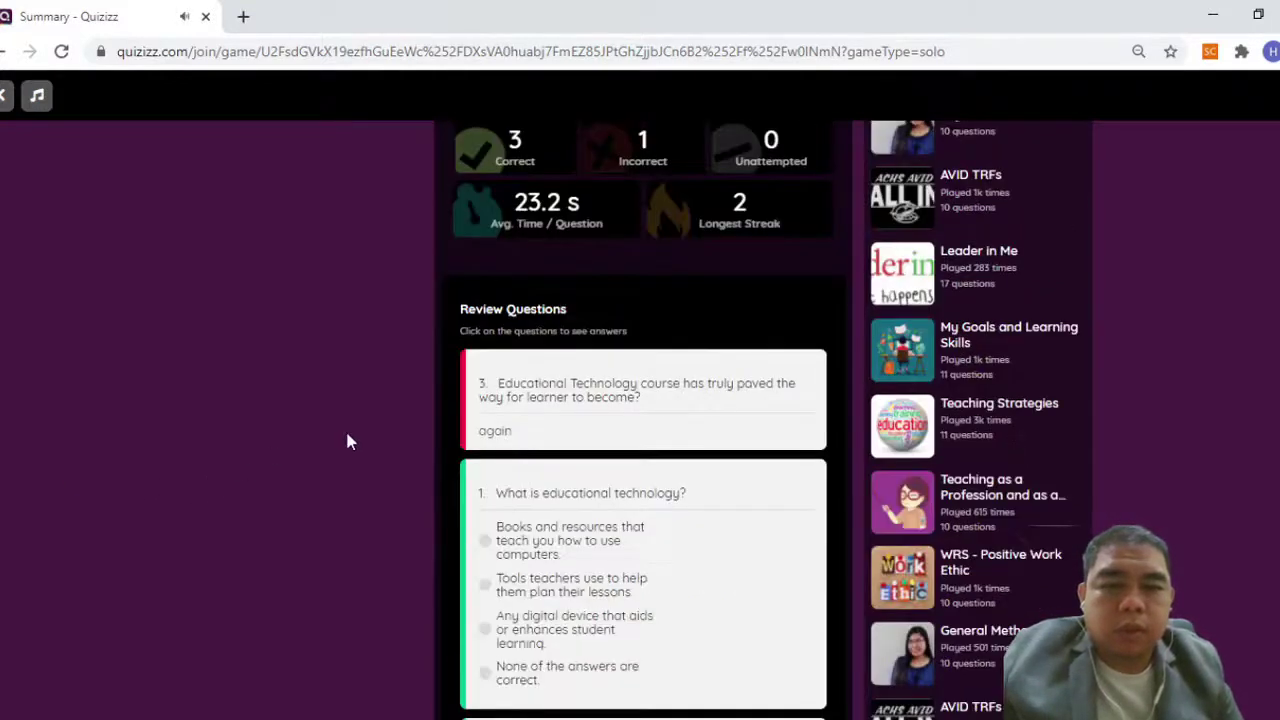
{"action": "scroll", "coordinate": [349, 441], "scroll_direction": "down", "scroll_amount": 1}
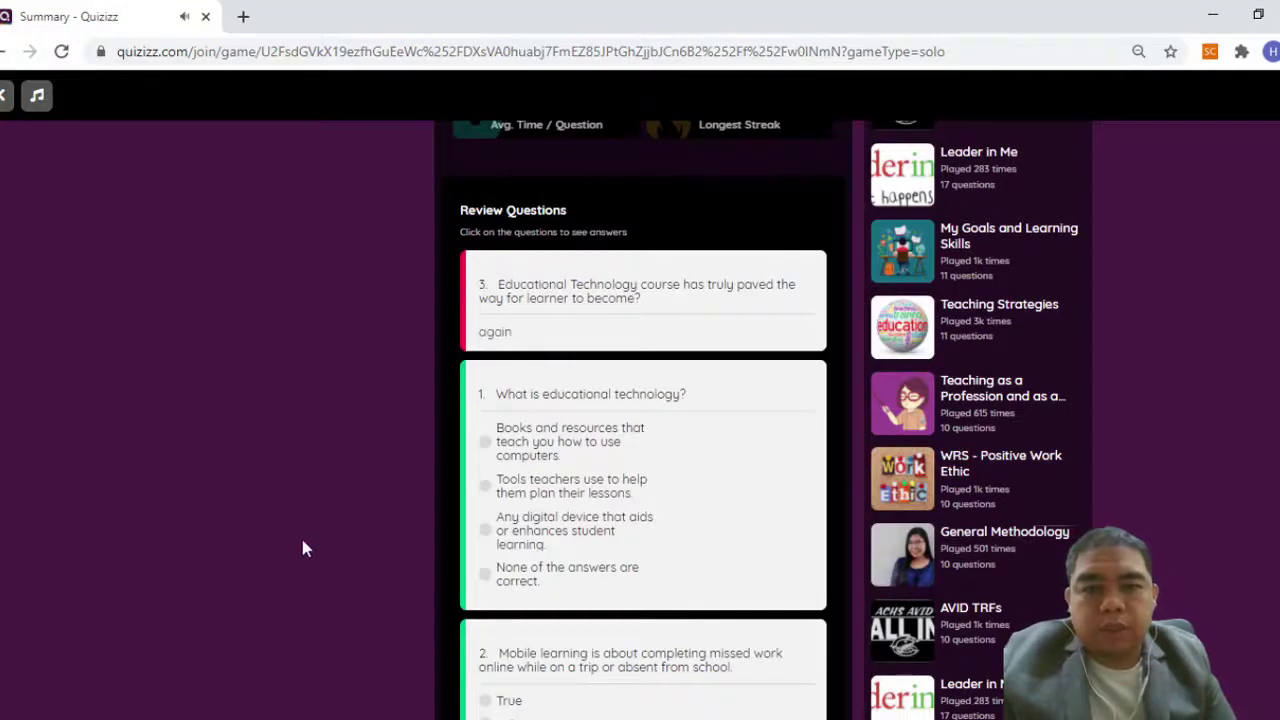
{"action": "scroll", "coordinate": [330, 550], "scroll_direction": "down", "scroll_amount": 3}
{"action": "scroll", "coordinate": [355, 552], "scroll_direction": "up", "scroll_amount": 3}
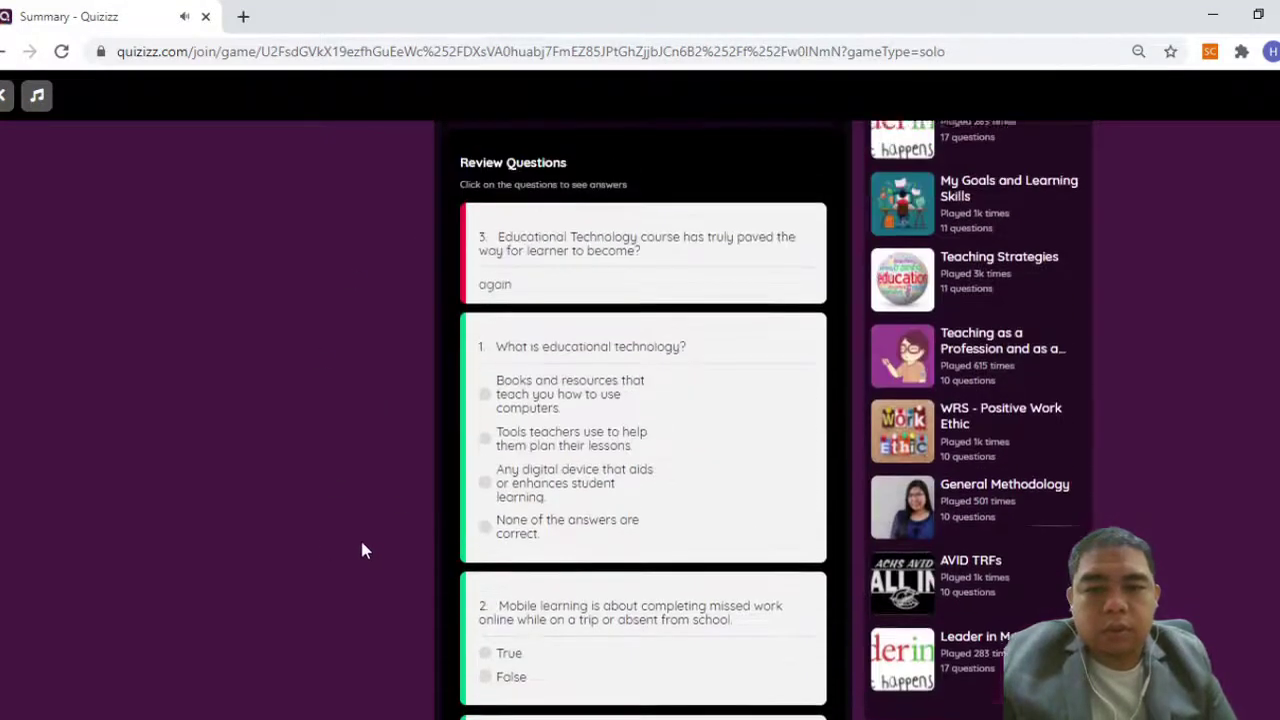
{"action": "scroll", "coordinate": [571, 434], "scroll_direction": "up", "scroll_amount": 2}
{"action": "scroll", "coordinate": [571, 543], "scroll_direction": "down", "scroll_amount": 3}
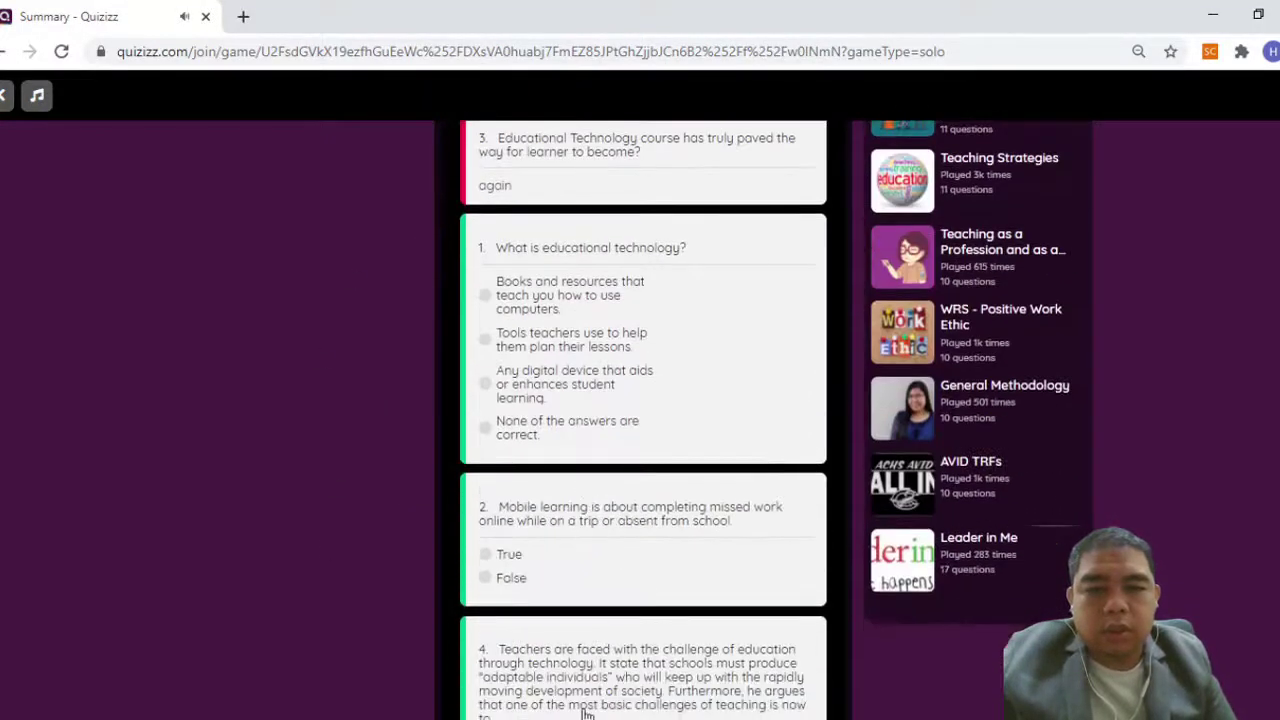
{"action": "scroll", "coordinate": [588, 690], "scroll_direction": "down", "scroll_amount": 3}
{"action": "scroll", "coordinate": [300, 409], "scroll_direction": "up", "scroll_amount": 7}
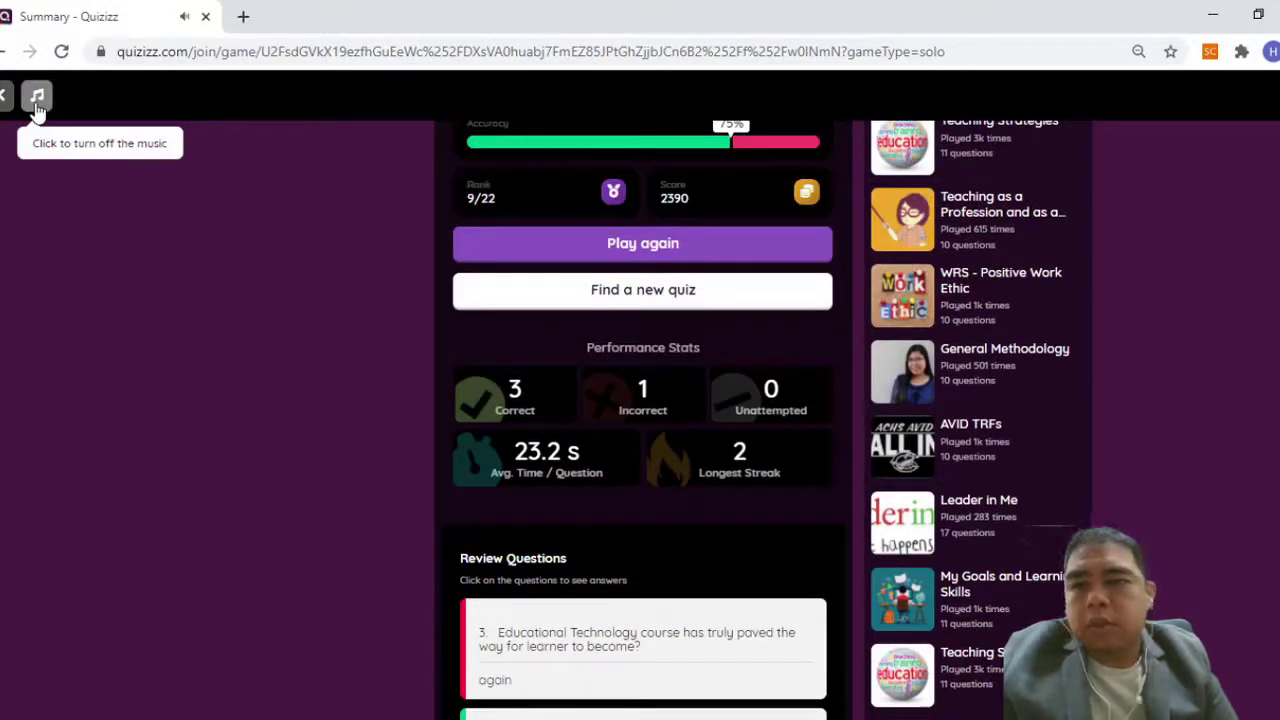
Switch the music off and back on in the summary and exit to the student home page.
{"action": "left_click", "coordinate": [37, 100]}
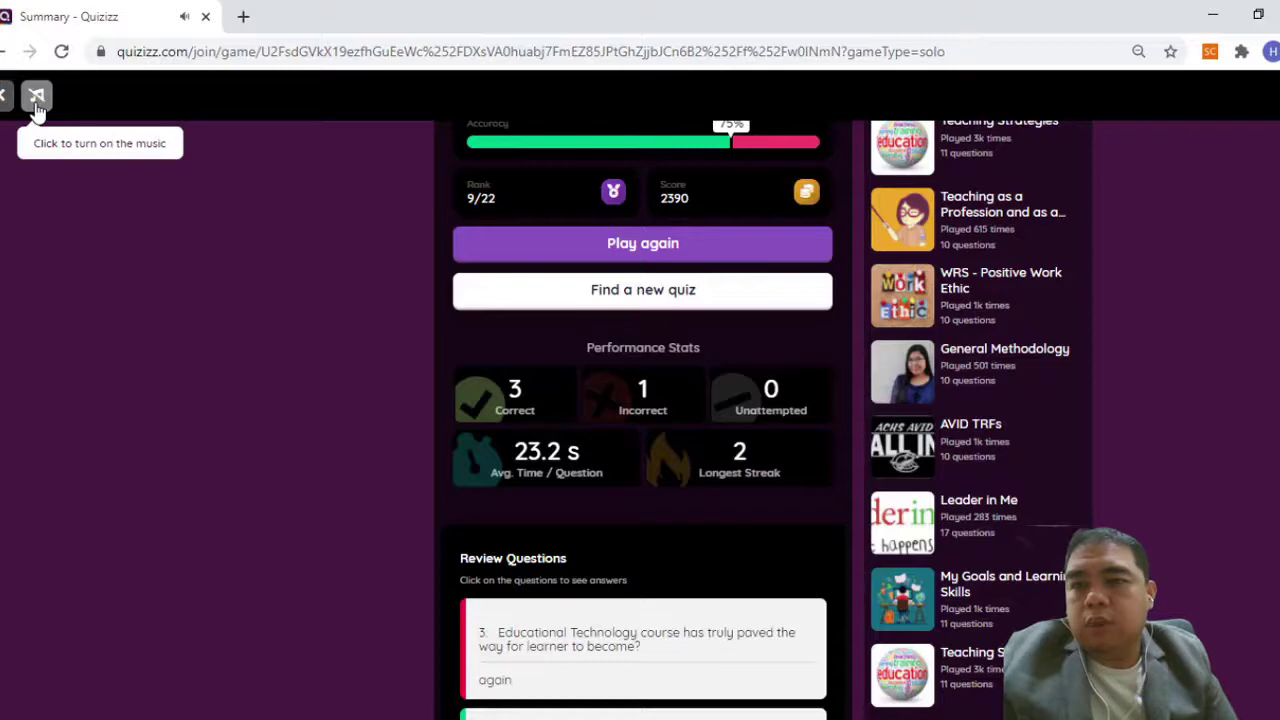
{"action": "left_click", "coordinate": [37, 100]}
{"action": "left_click", "coordinate": [5, 95]}
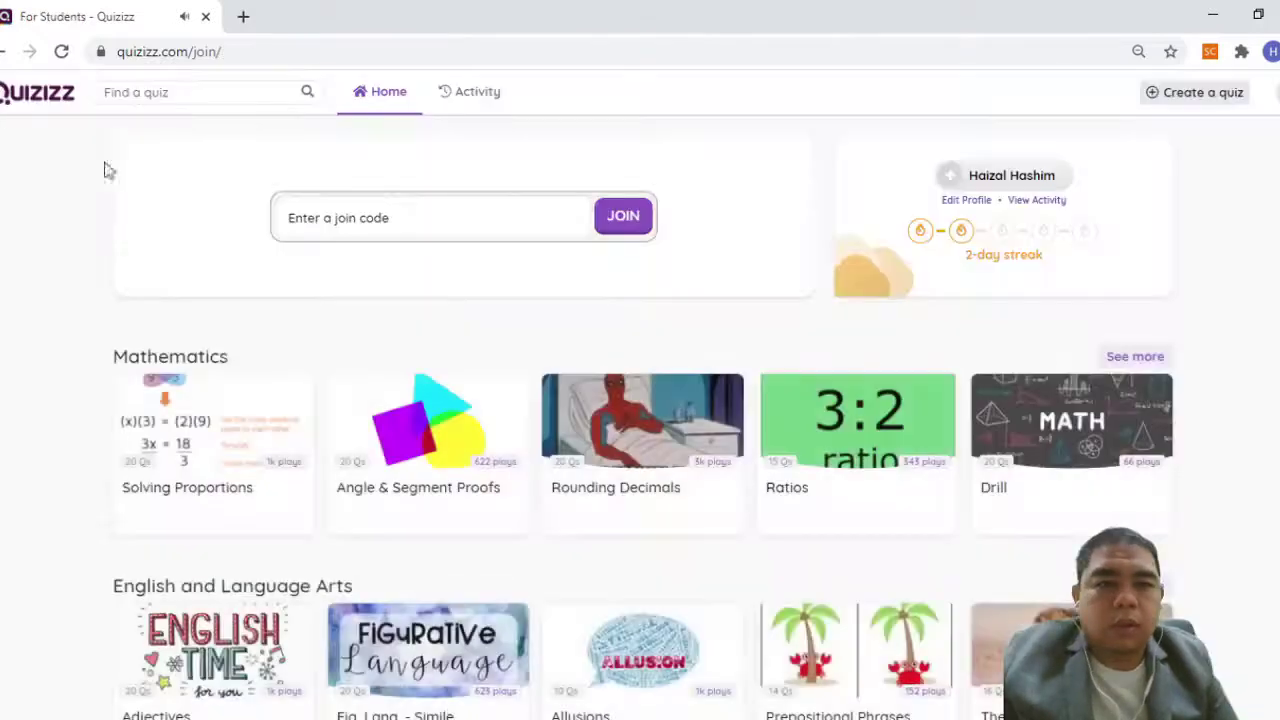